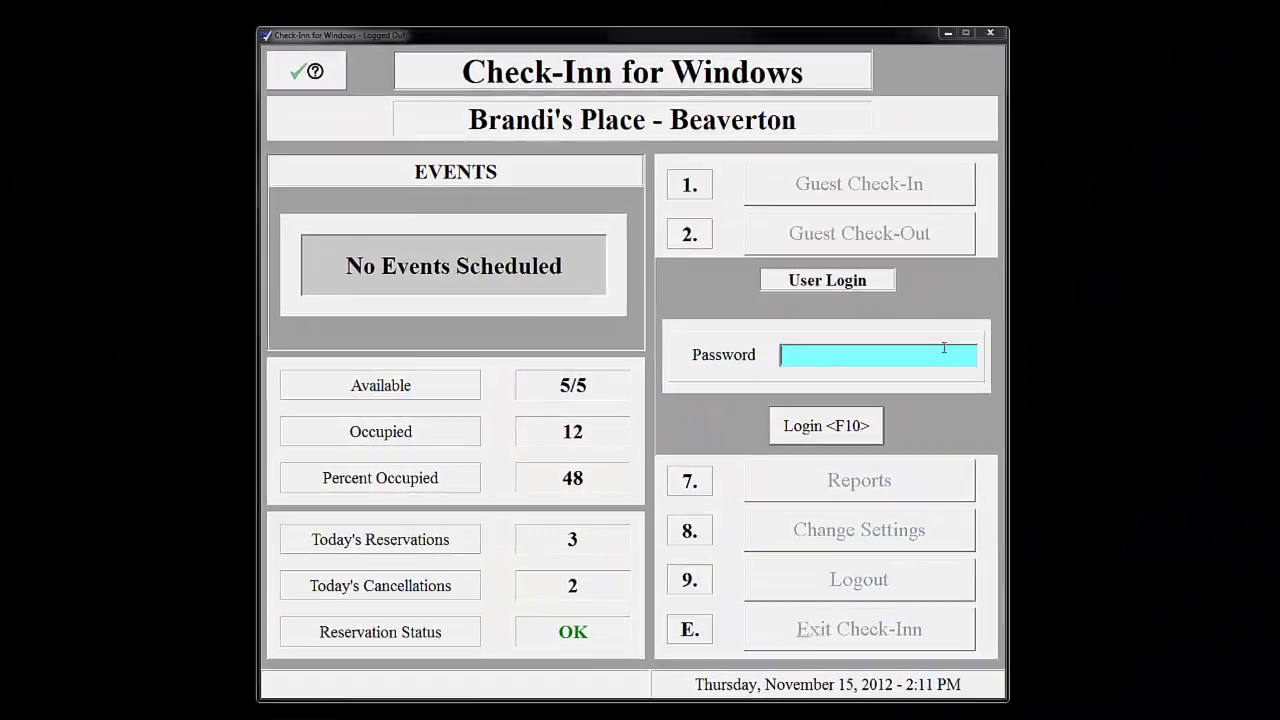
- Log in with the admin password and begin a new guest check-in
text(*****)
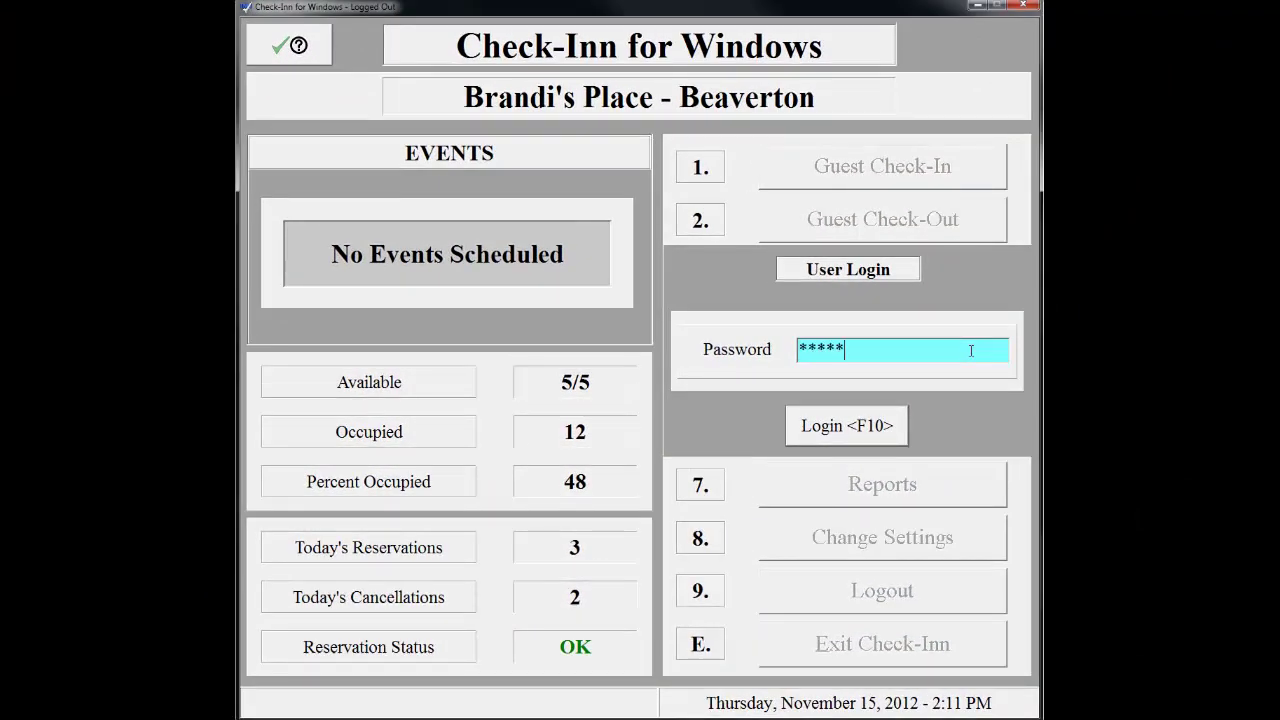
key(Return)
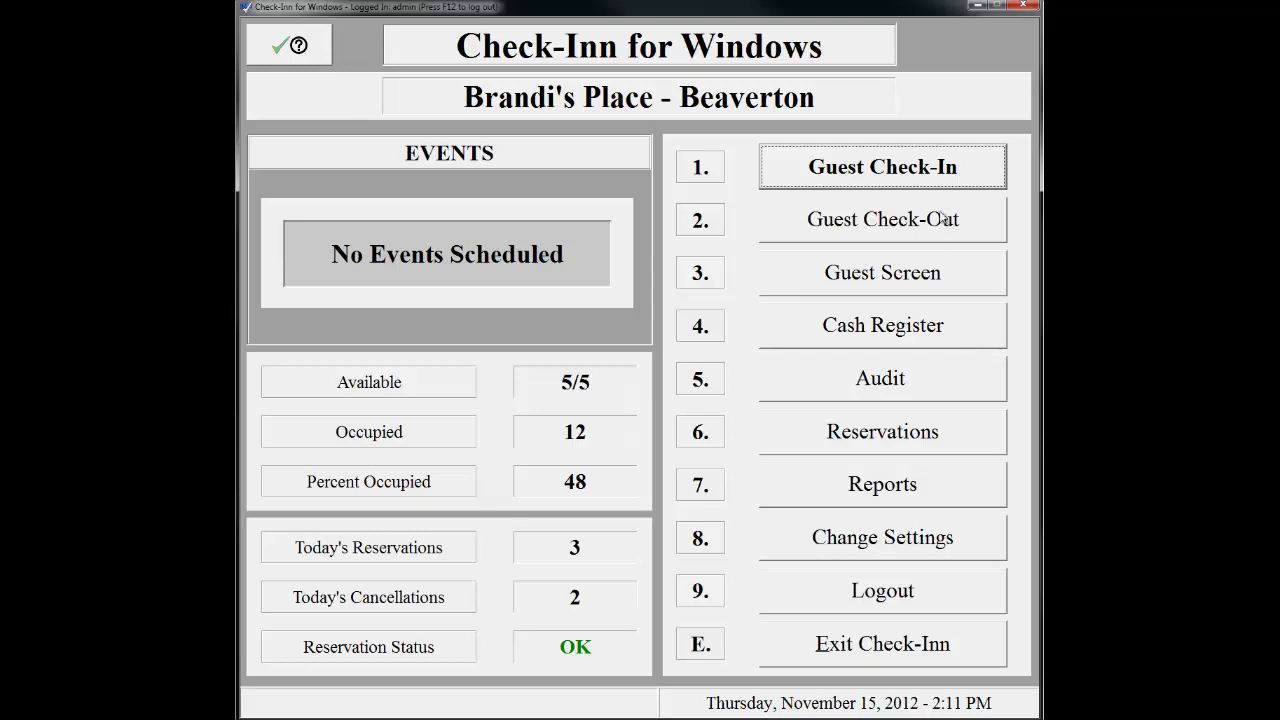
click(931, 177)
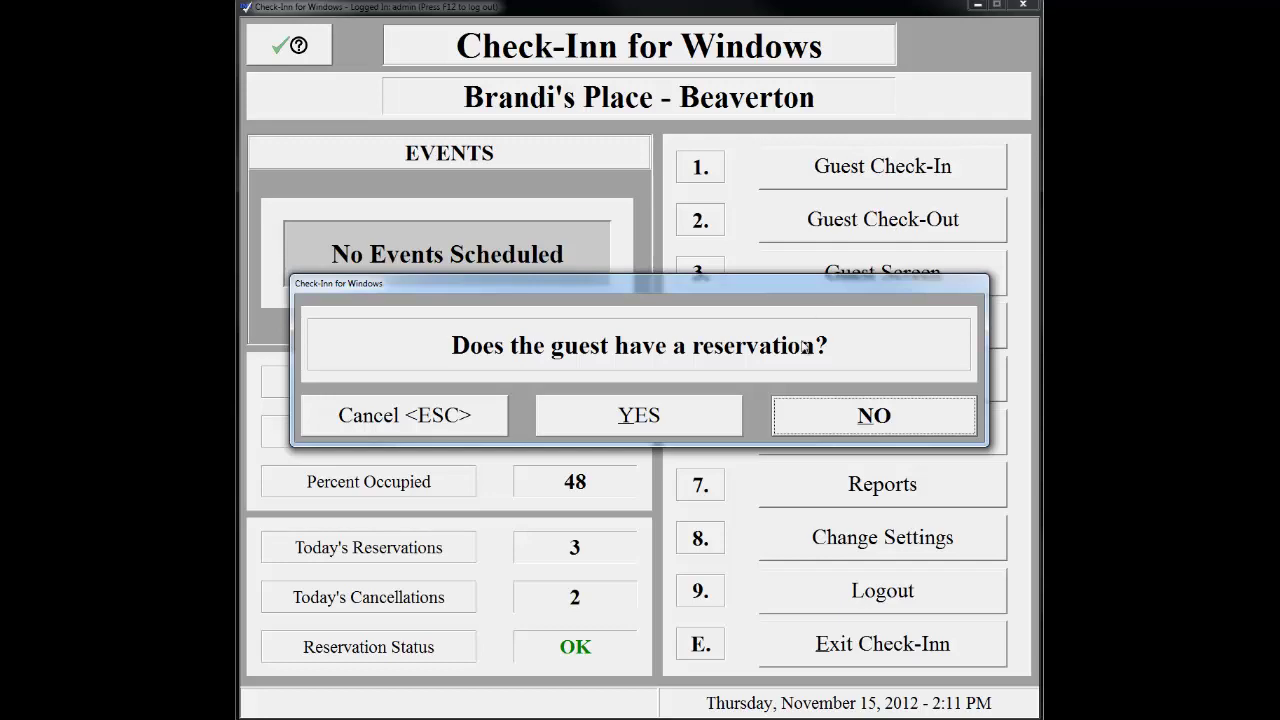
- Answer yes to the reservation question to list today's three reserved rooms
click(722, 416)
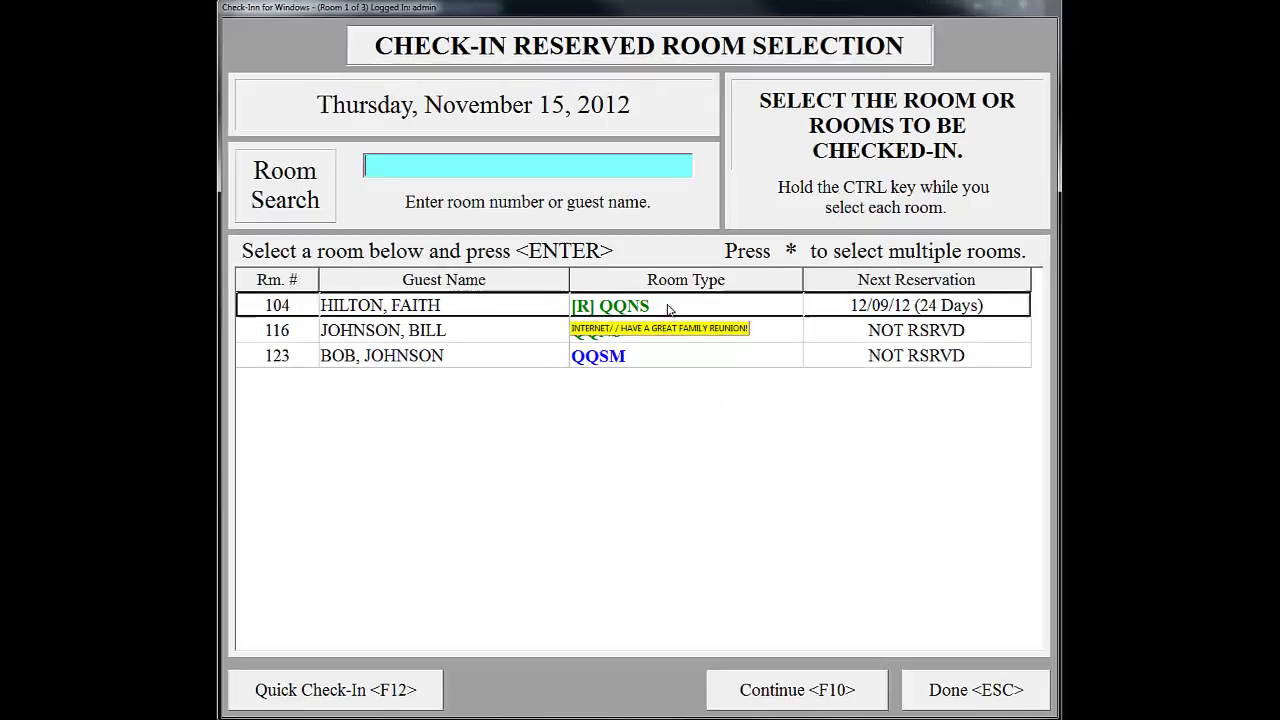
- Check in reserved room 104, update the guest record from the scanned ID, and continue
double_click(667, 307)
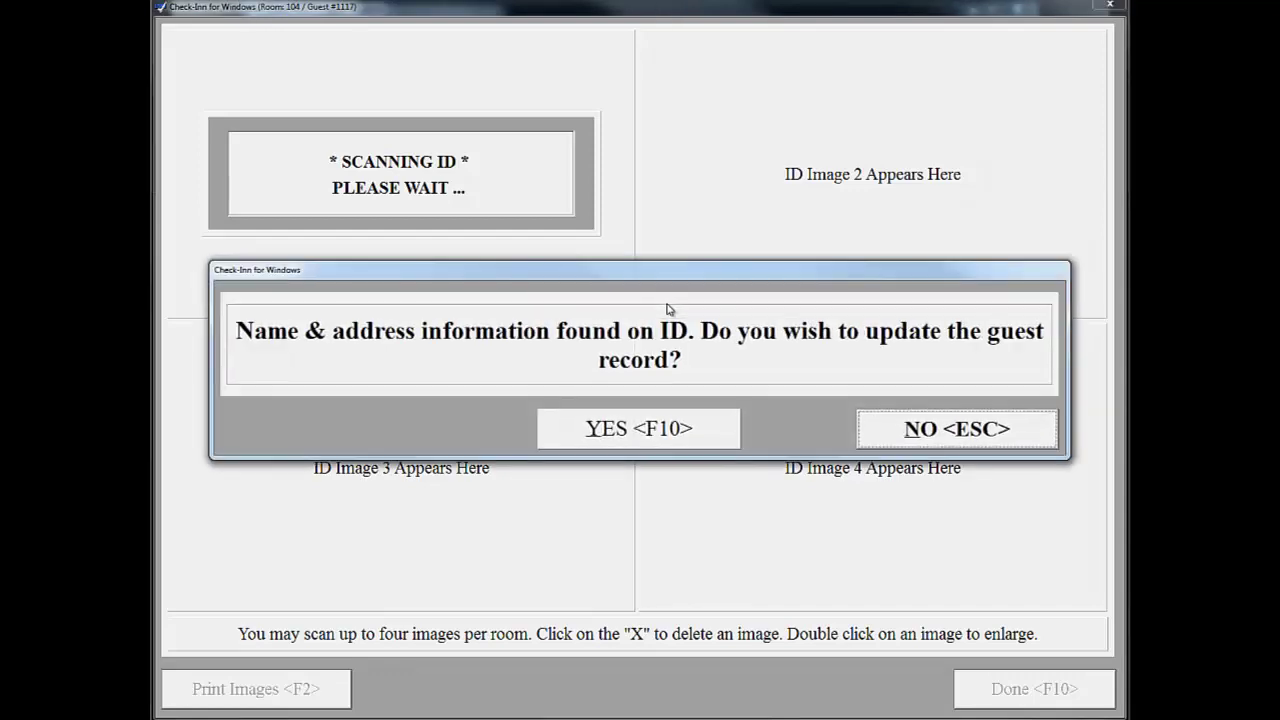
click(660, 433)
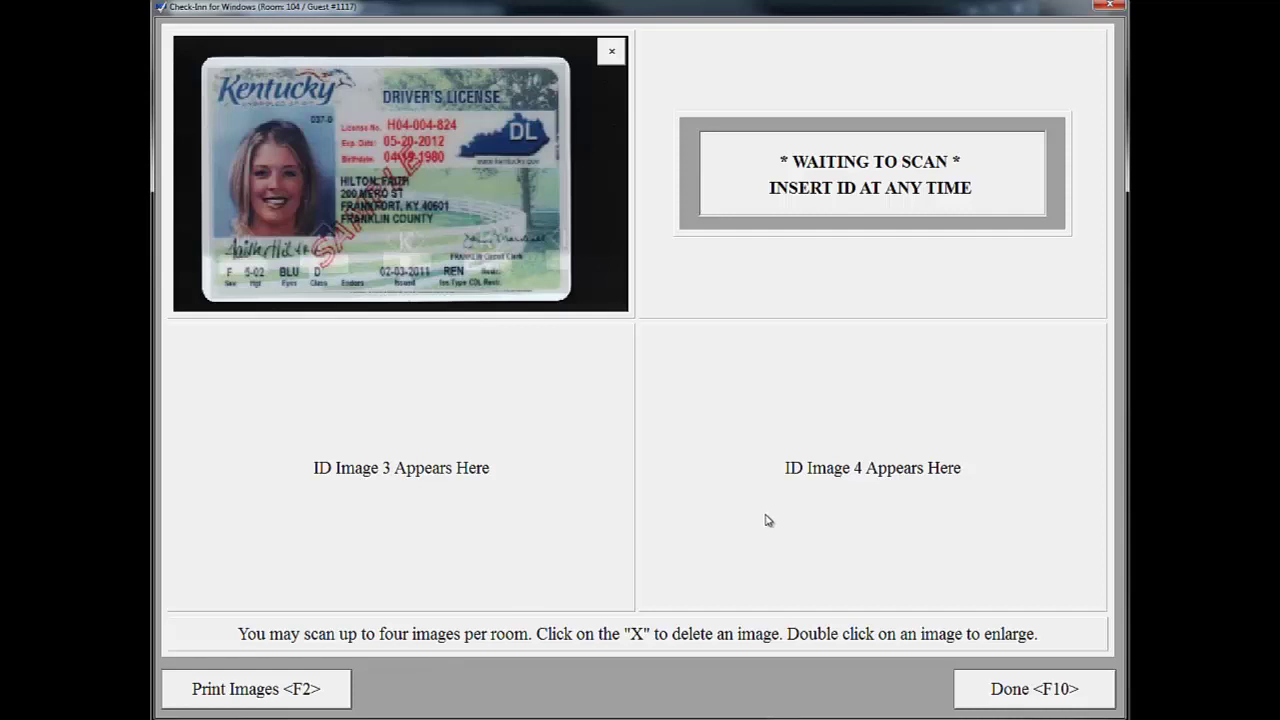
click(1081, 692)
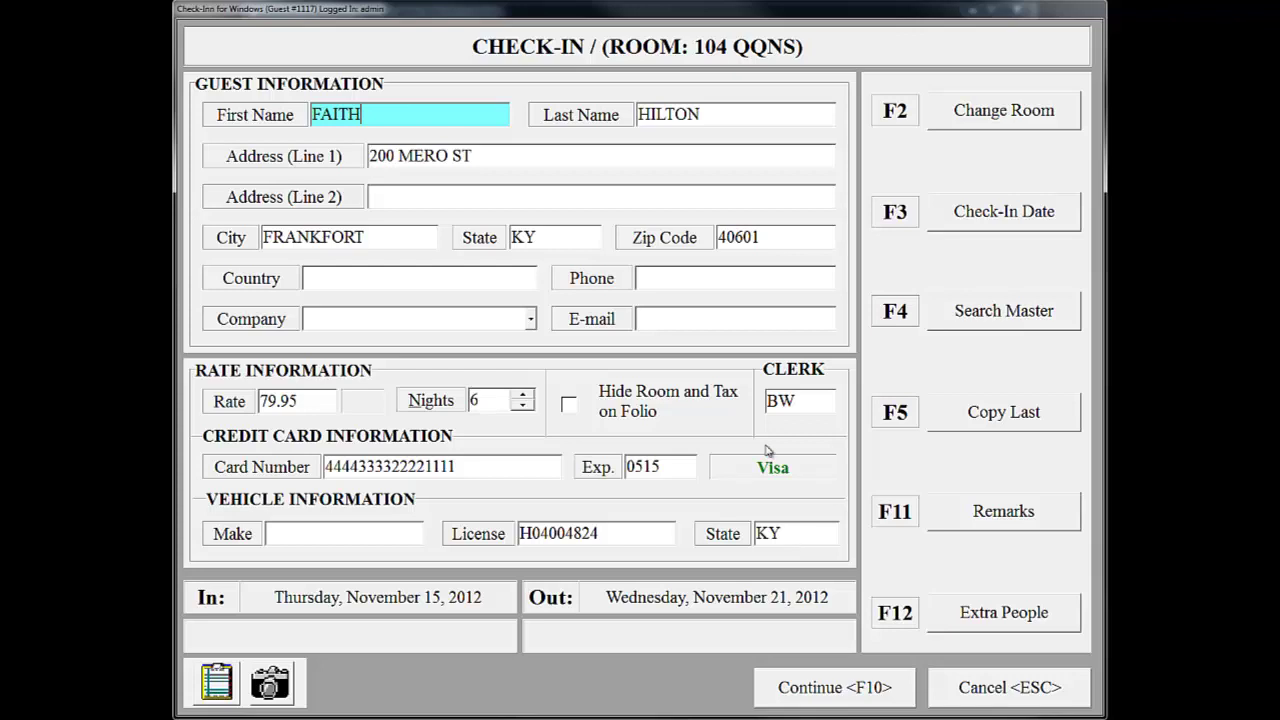
- Enter the guest's phone number and e-mail address on the room 104 form
click(691, 281)
text(5035555555)
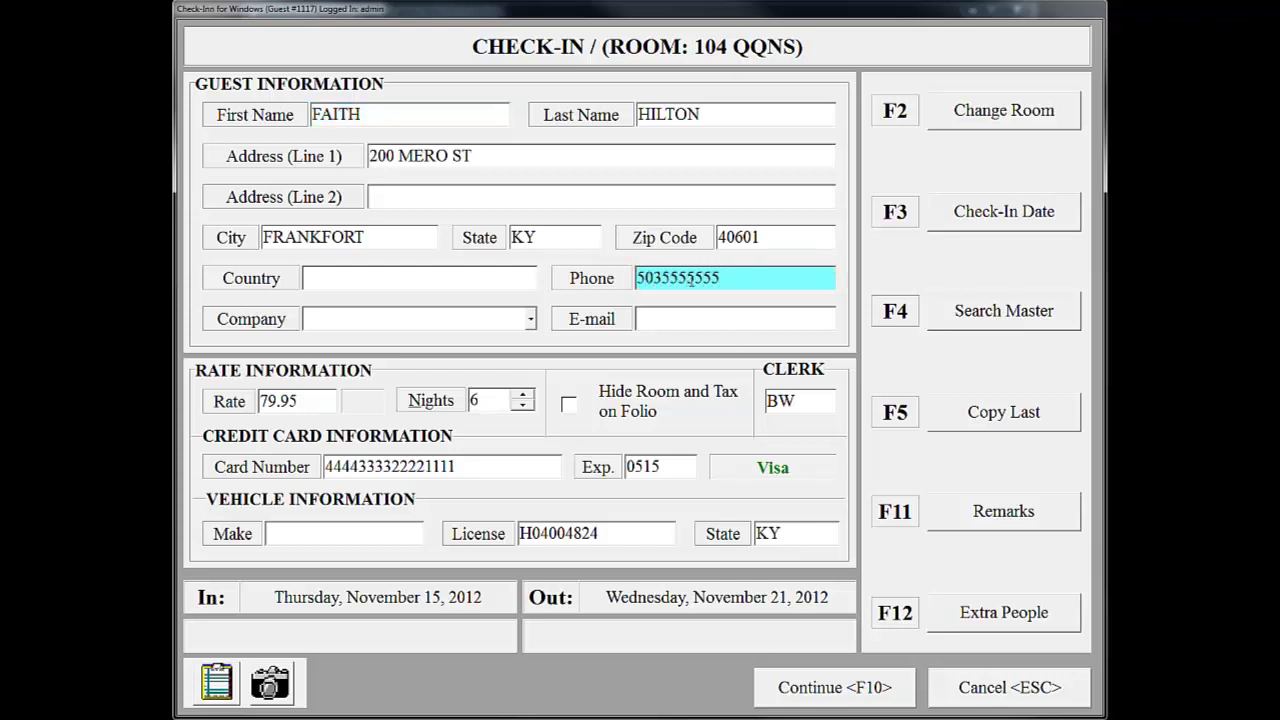
click(695, 314)
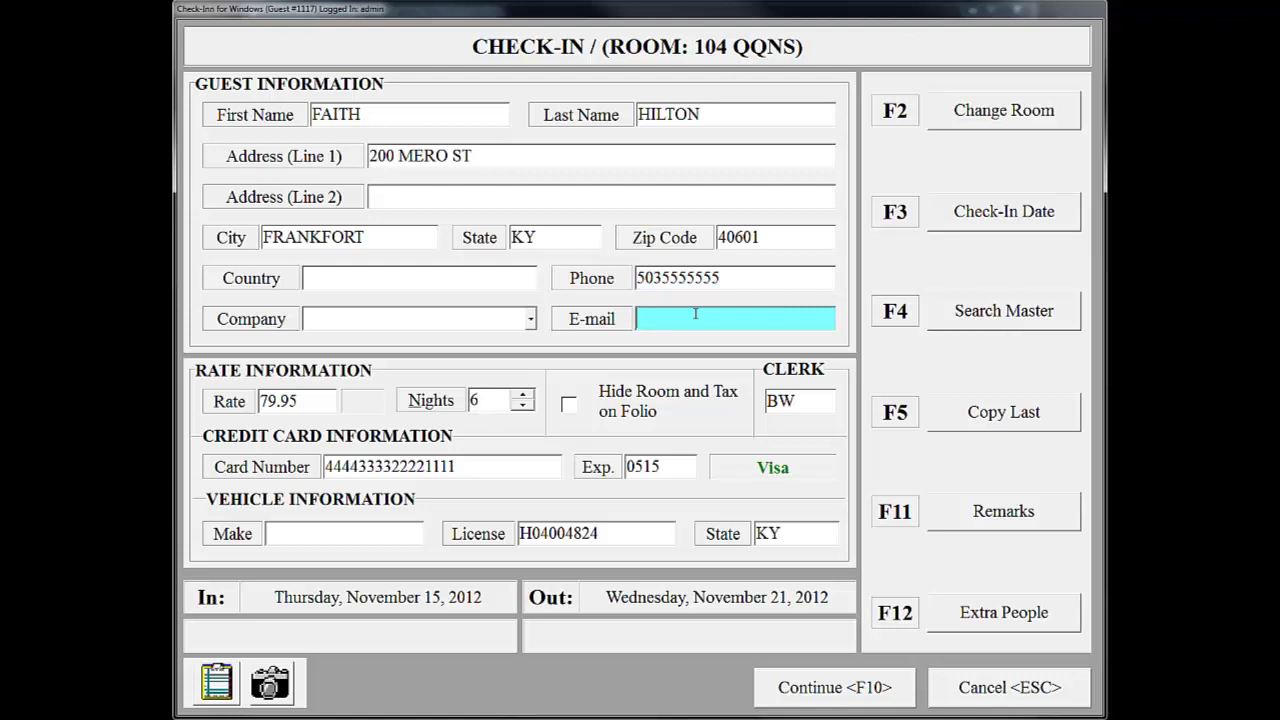
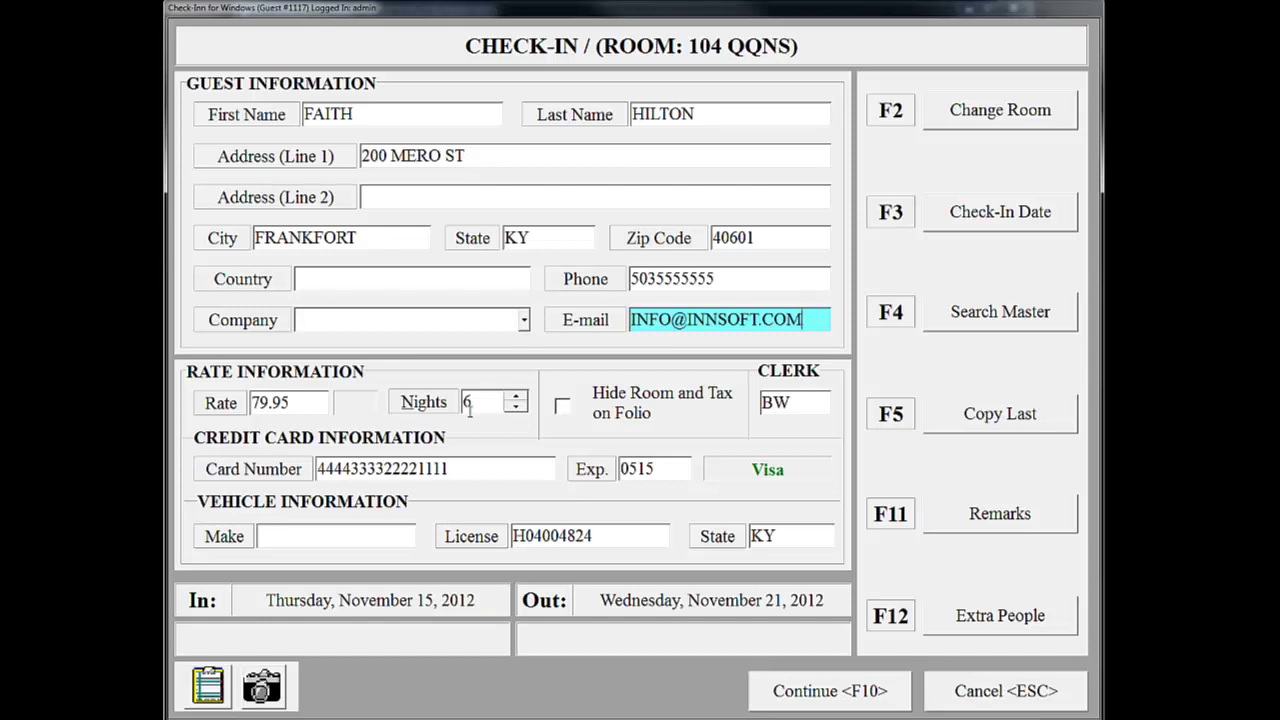
- Compare the AAA rate, keep RACK at 79.95, and display the November 15–20 nightly rates
click(315, 403)
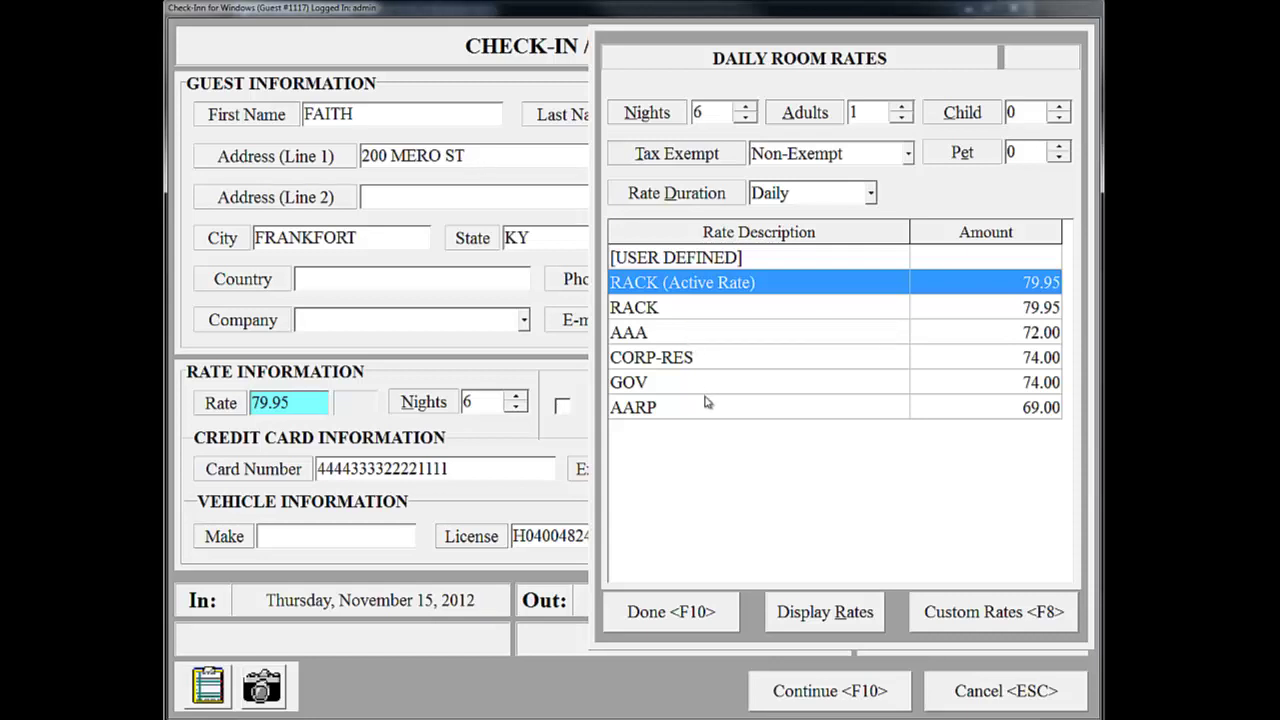
click(697, 334)
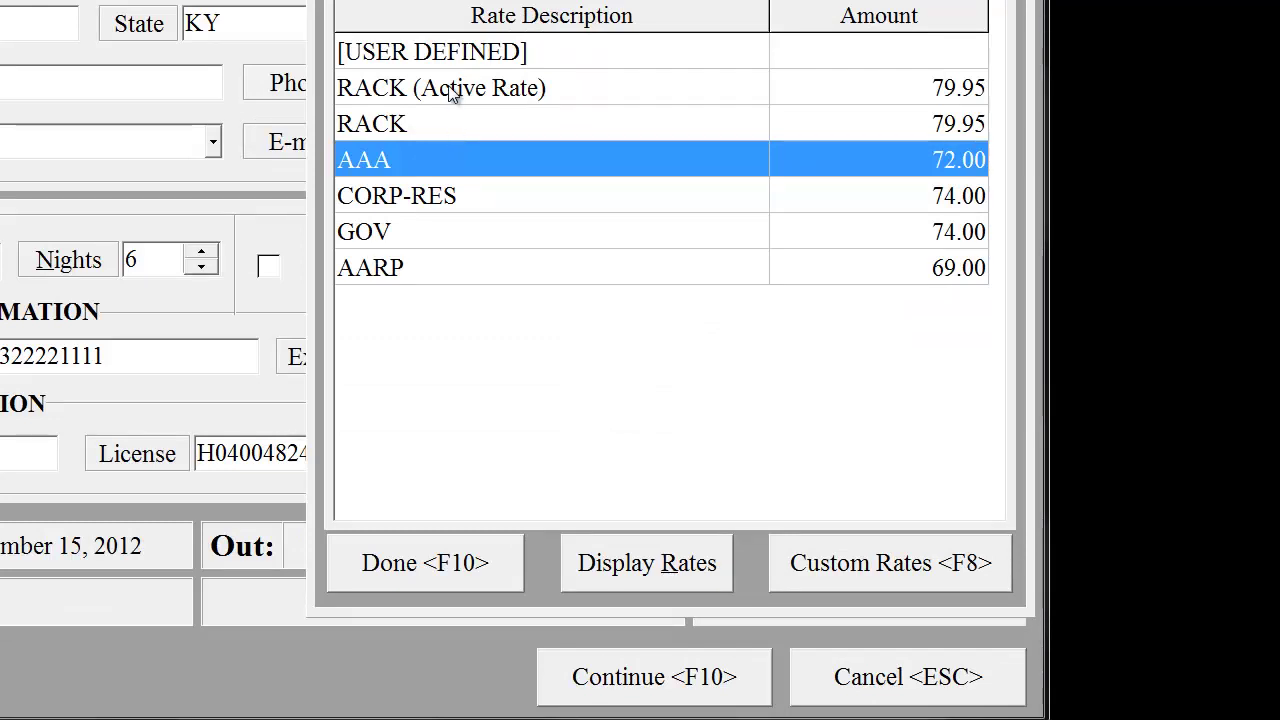
click(450, 90)
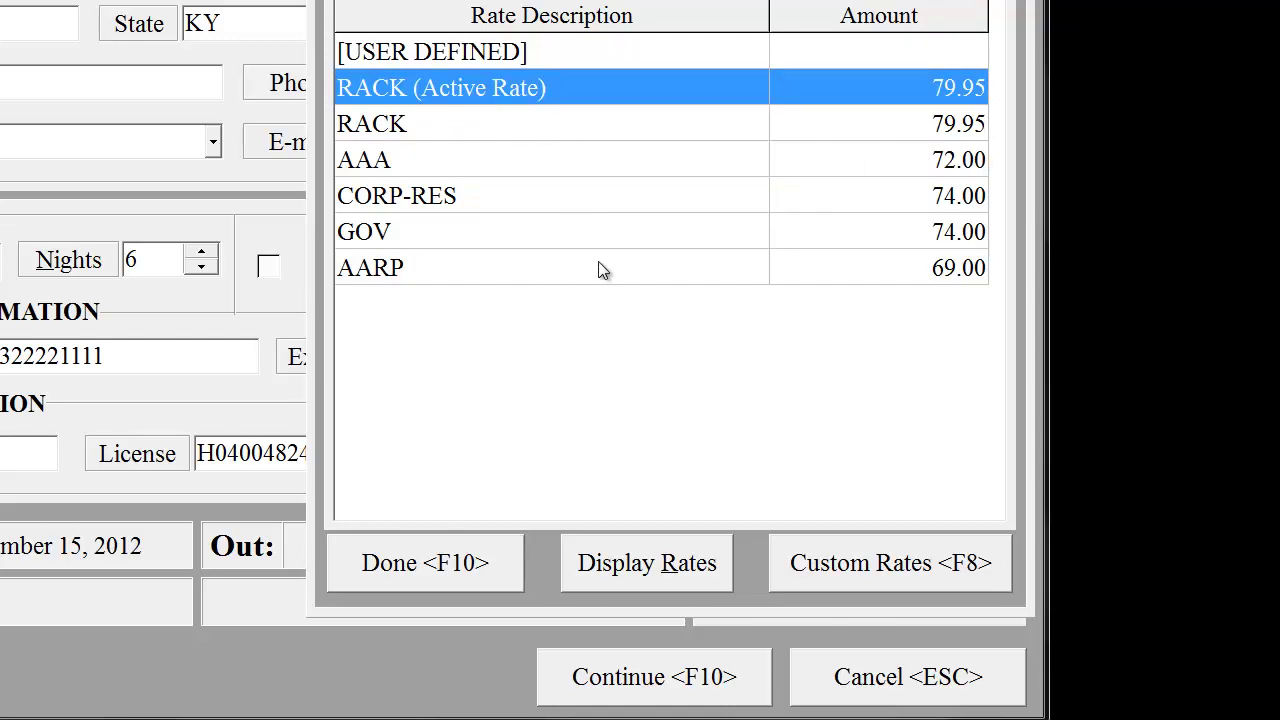
click(700, 558)
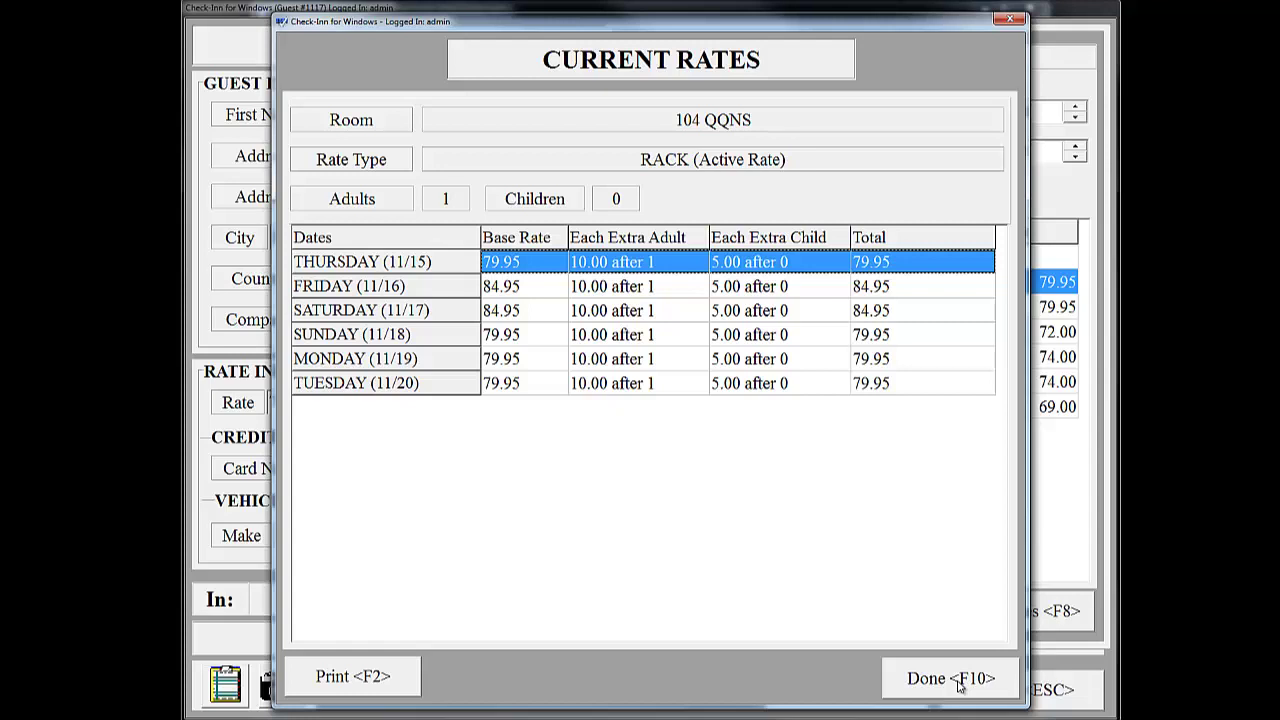
- Review the custom per-night rates unchanged and keep the RACK rate at 79.95
click(958, 684)
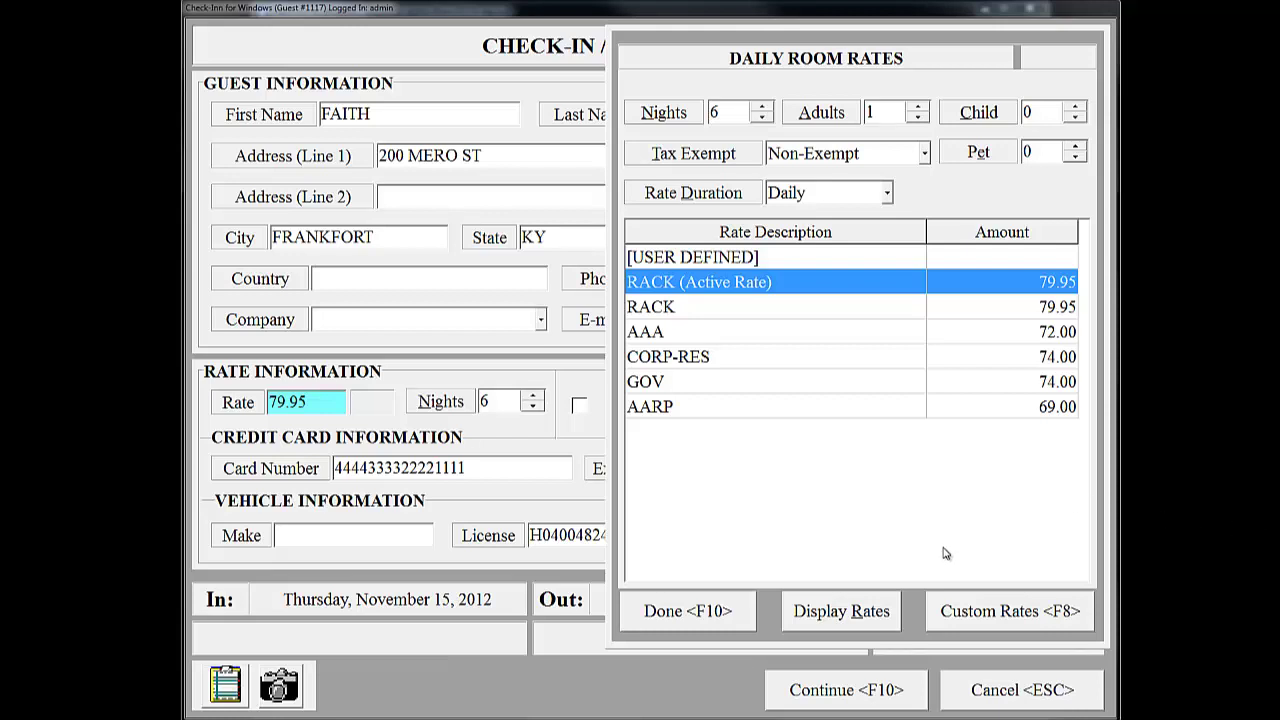
click(1055, 621)
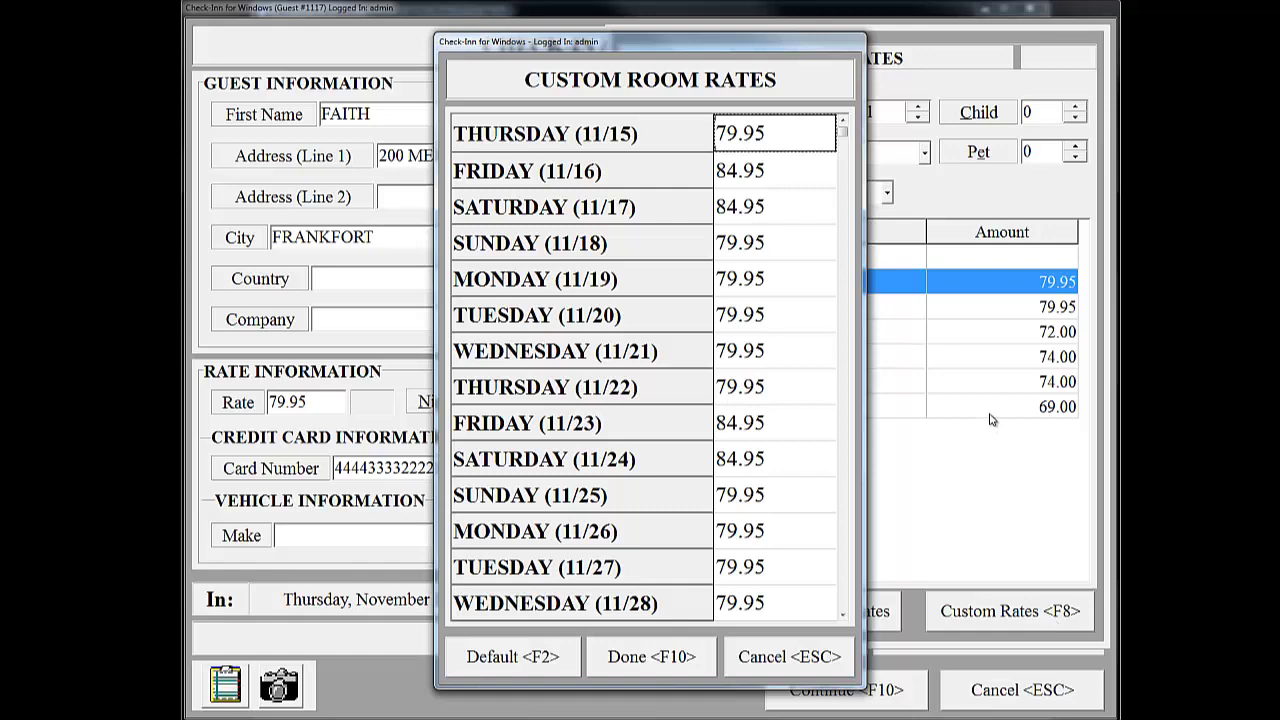
click(820, 657)
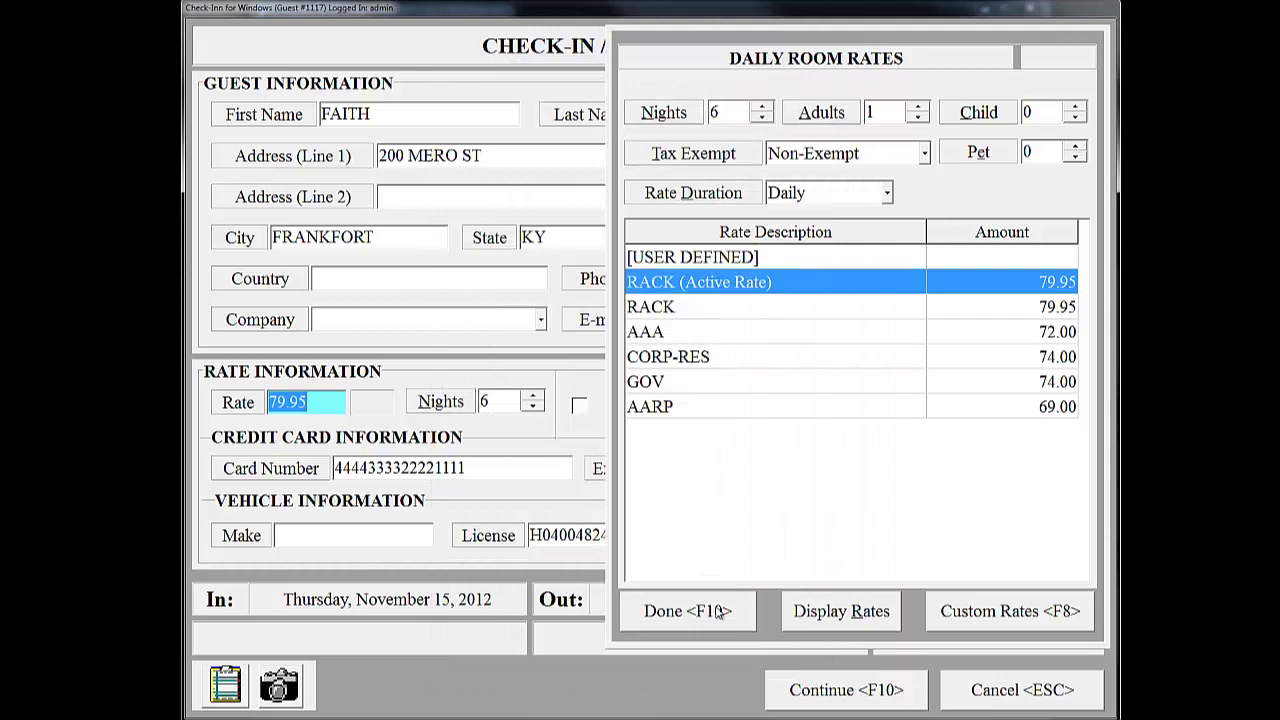
click(716, 613)
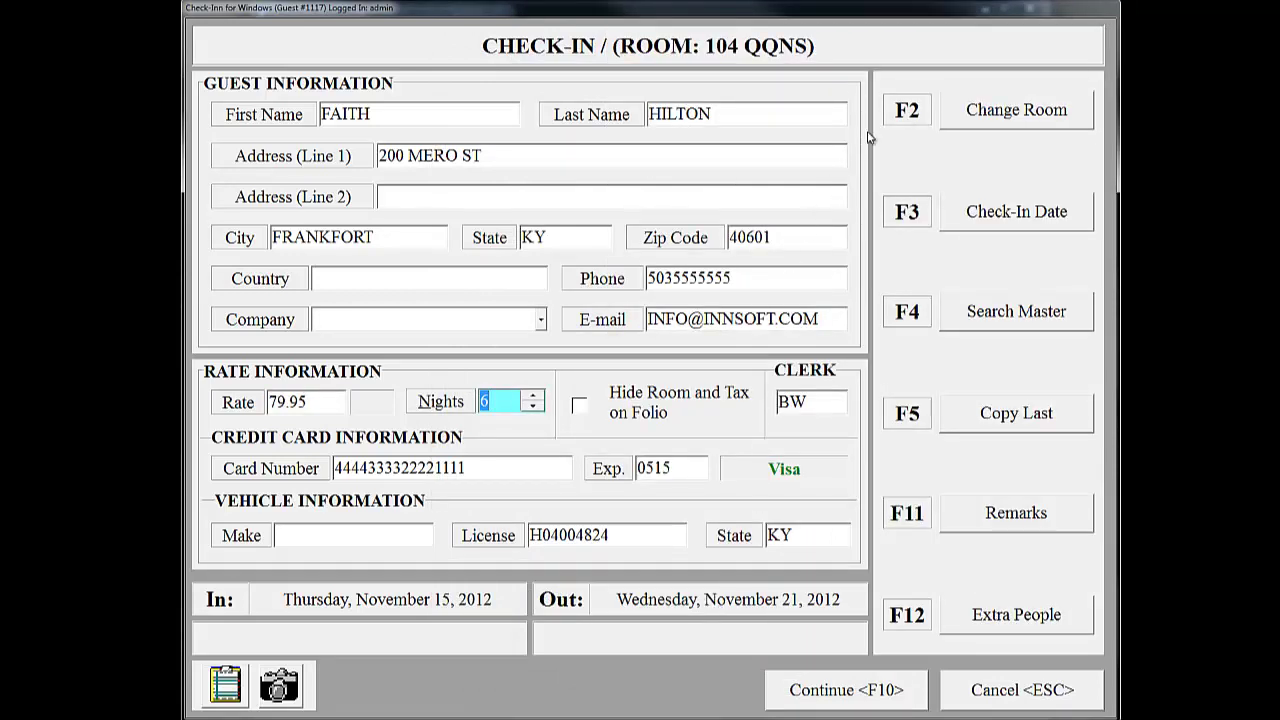
click(1027, 120)
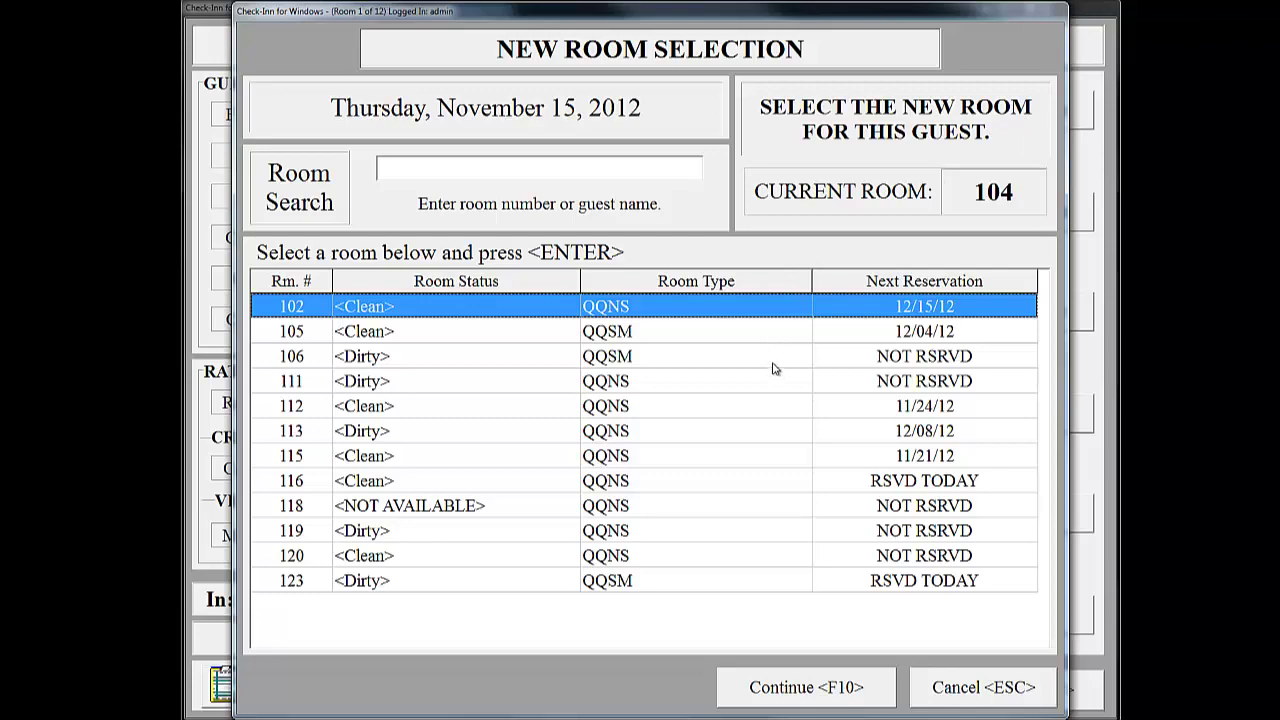
click(958, 686)
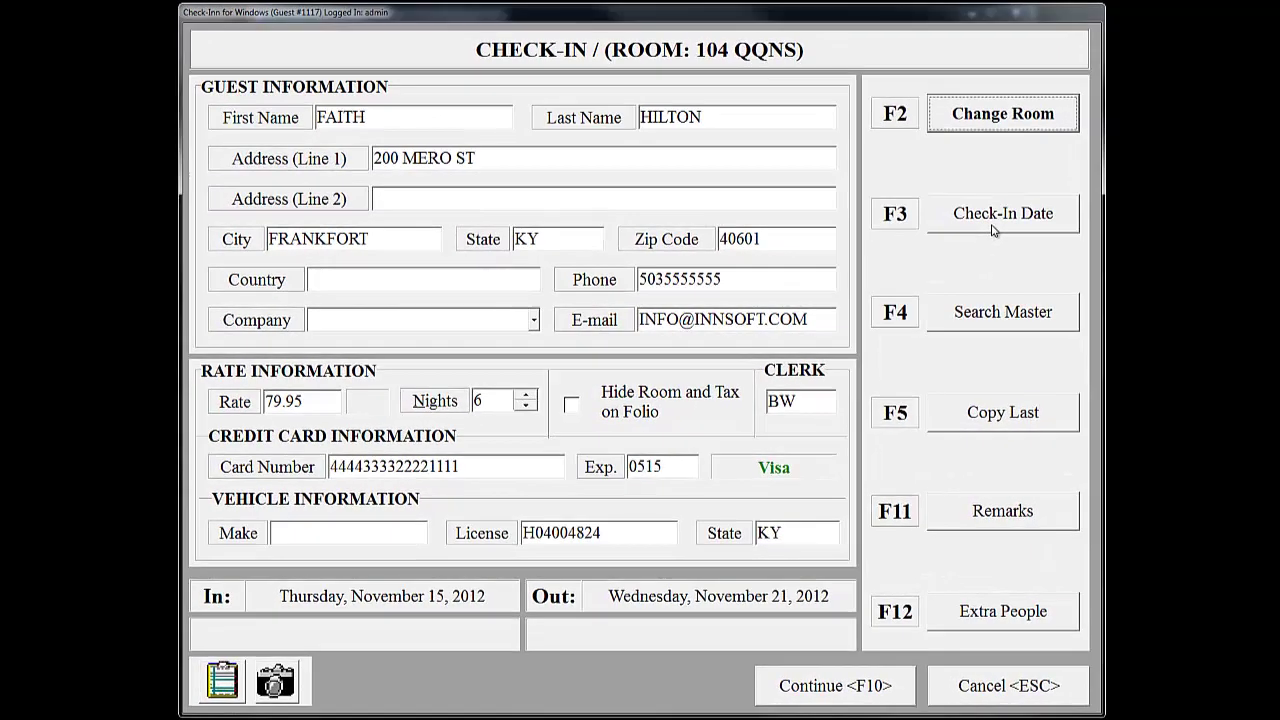
click(993, 230)
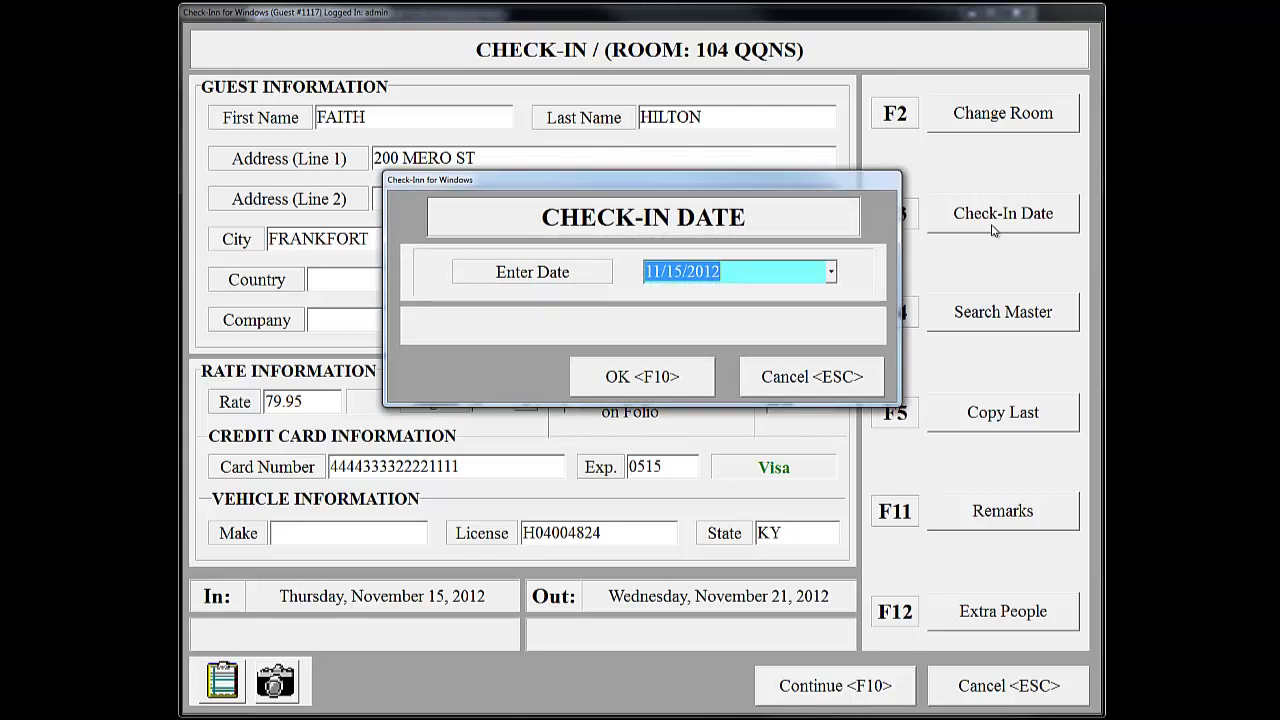
click(831, 272)
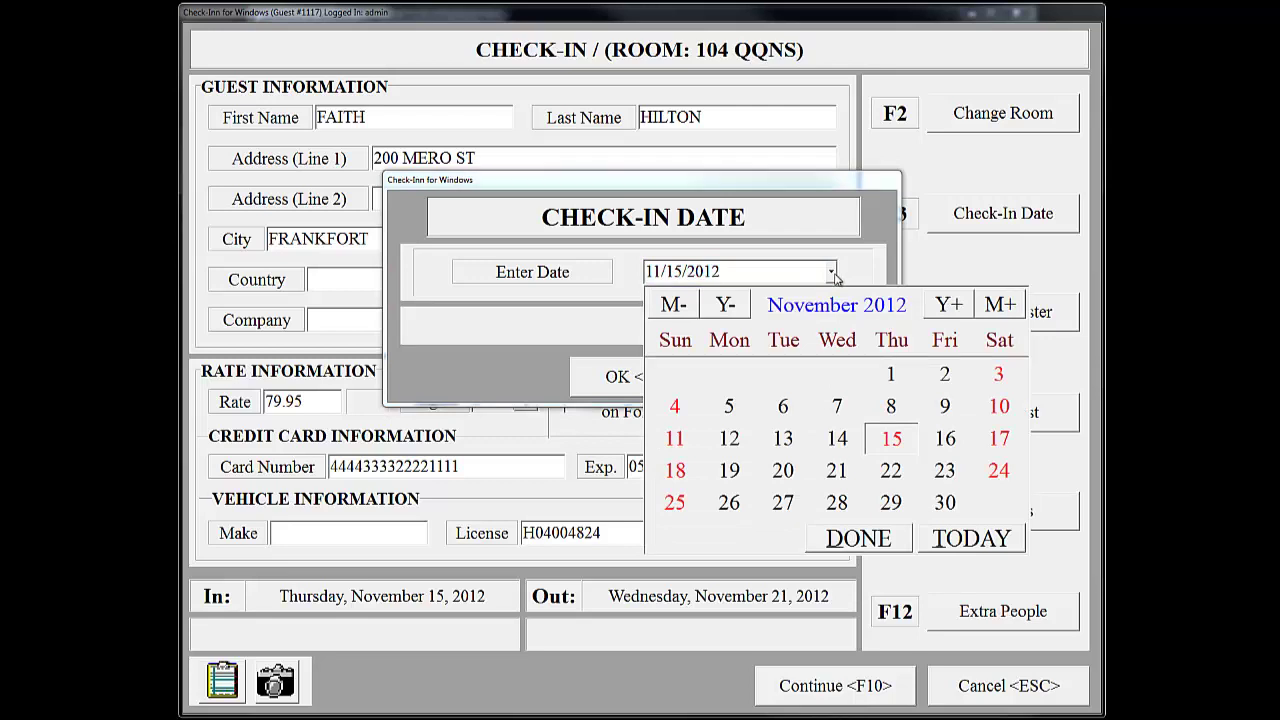
click(835, 275)
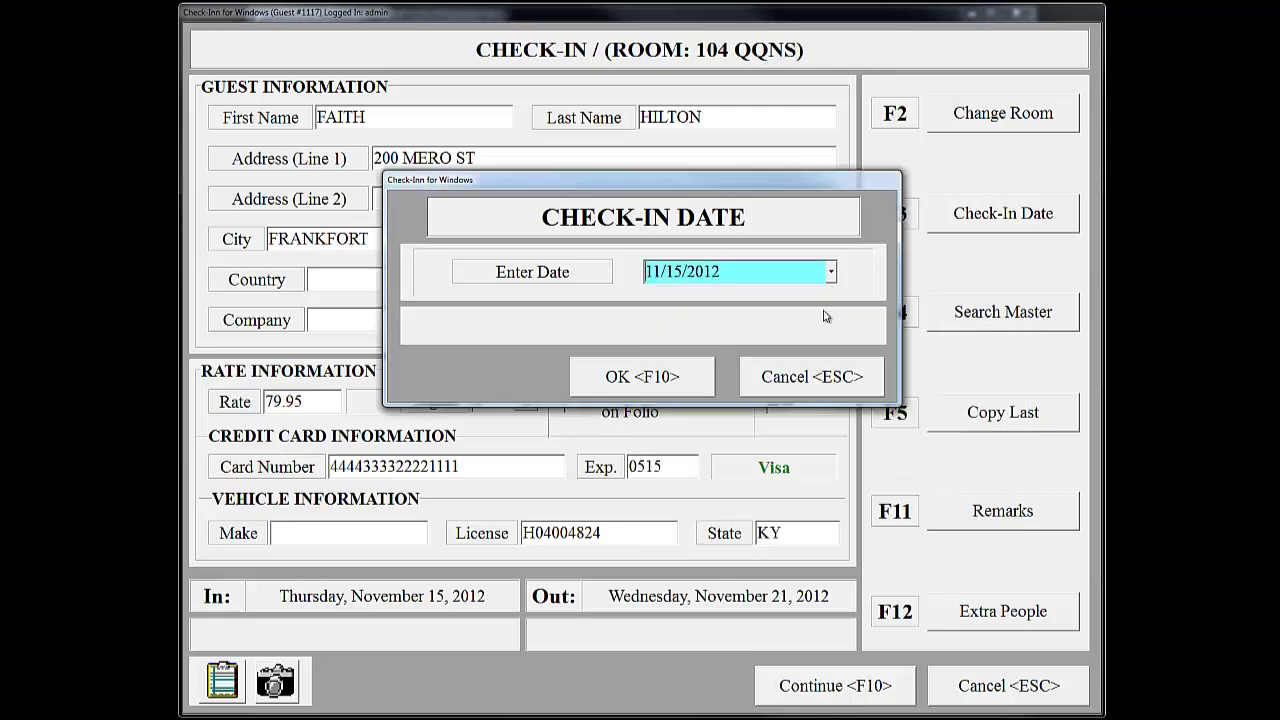
click(826, 368)
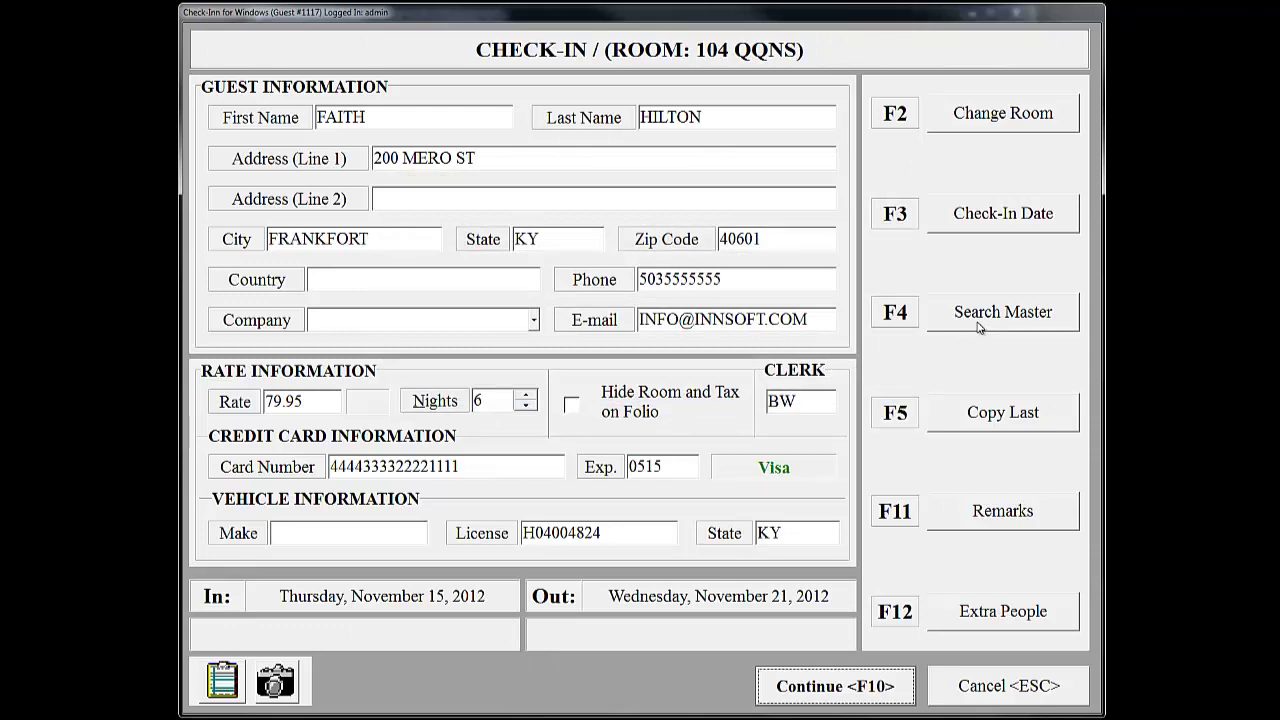
click(979, 327)
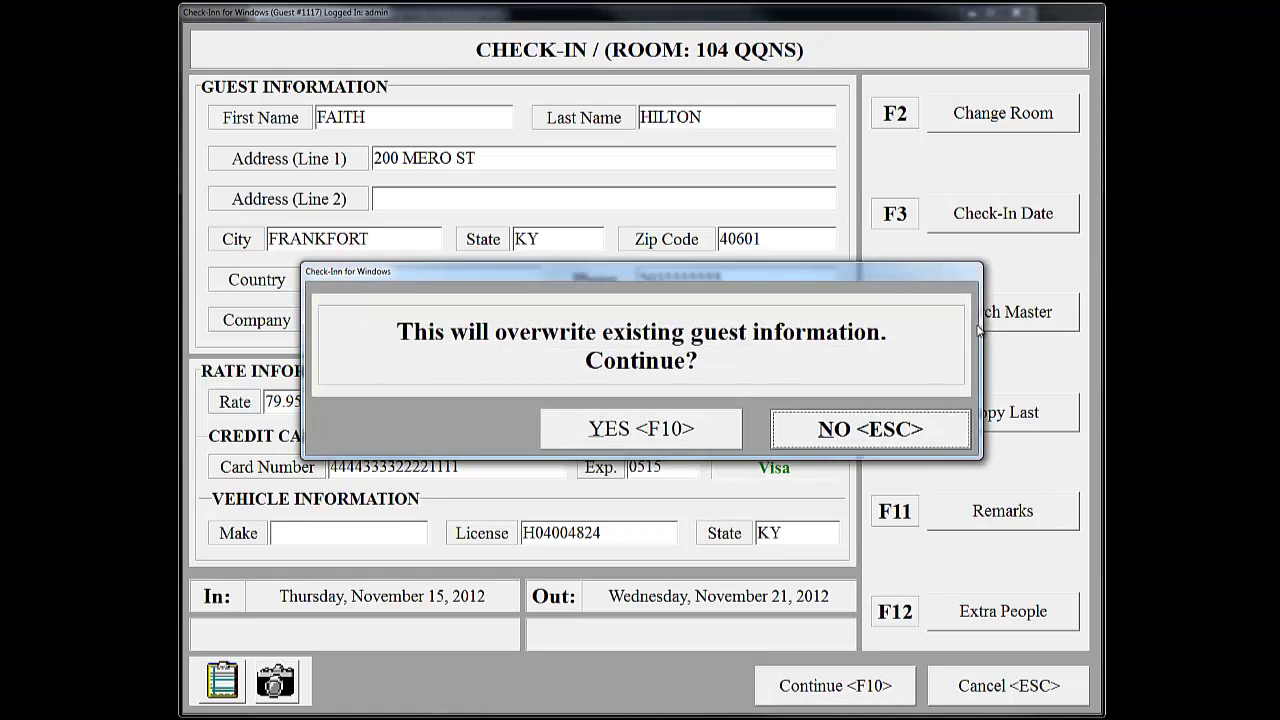
click(904, 430)
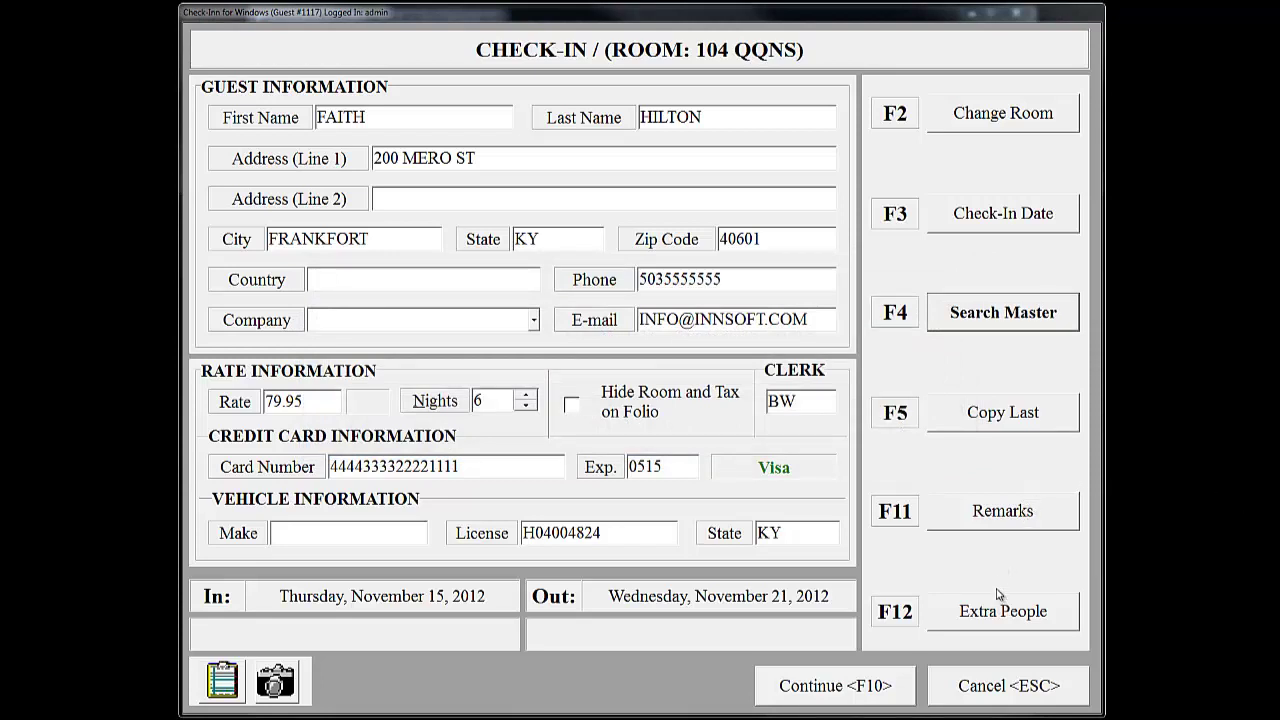
click(1005, 513)
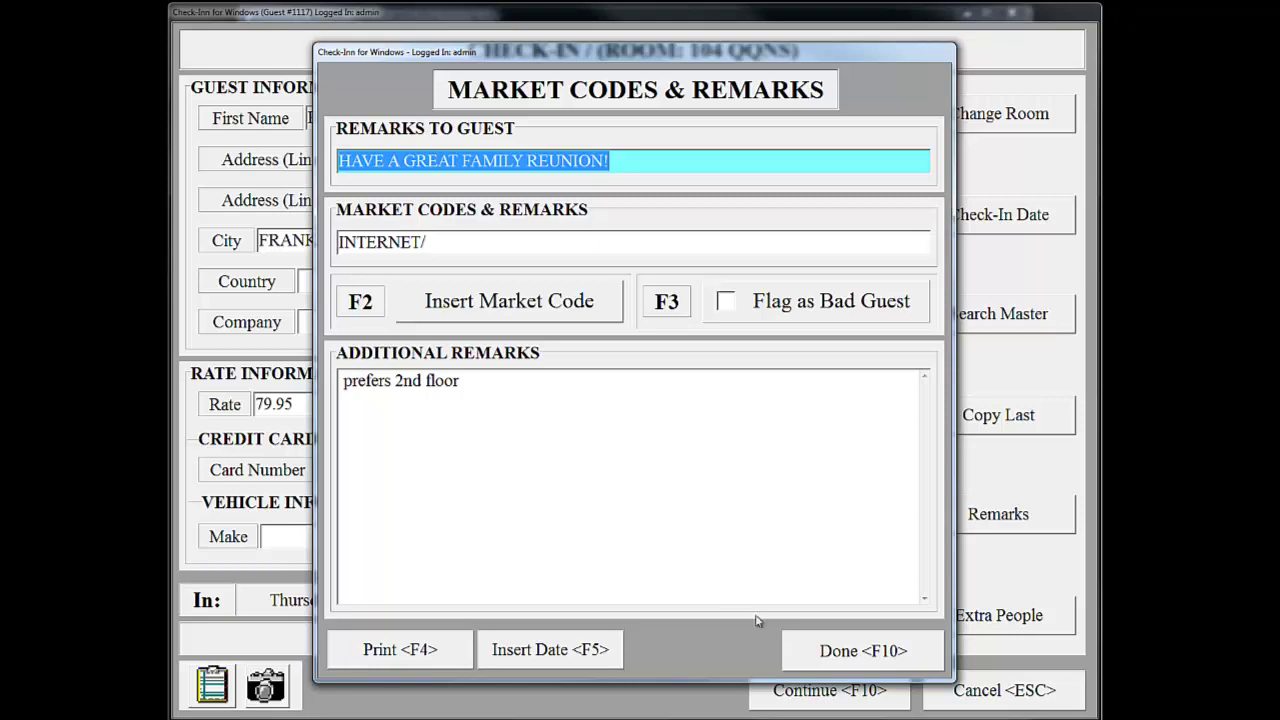
click(851, 656)
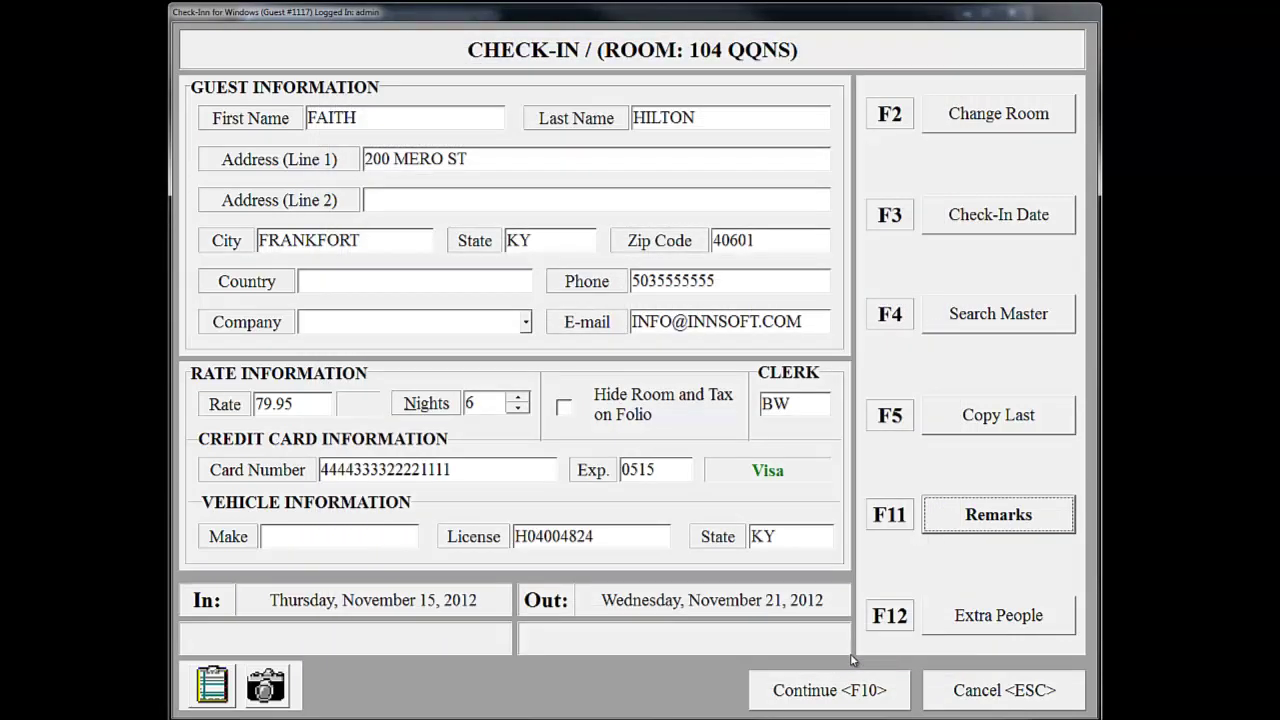
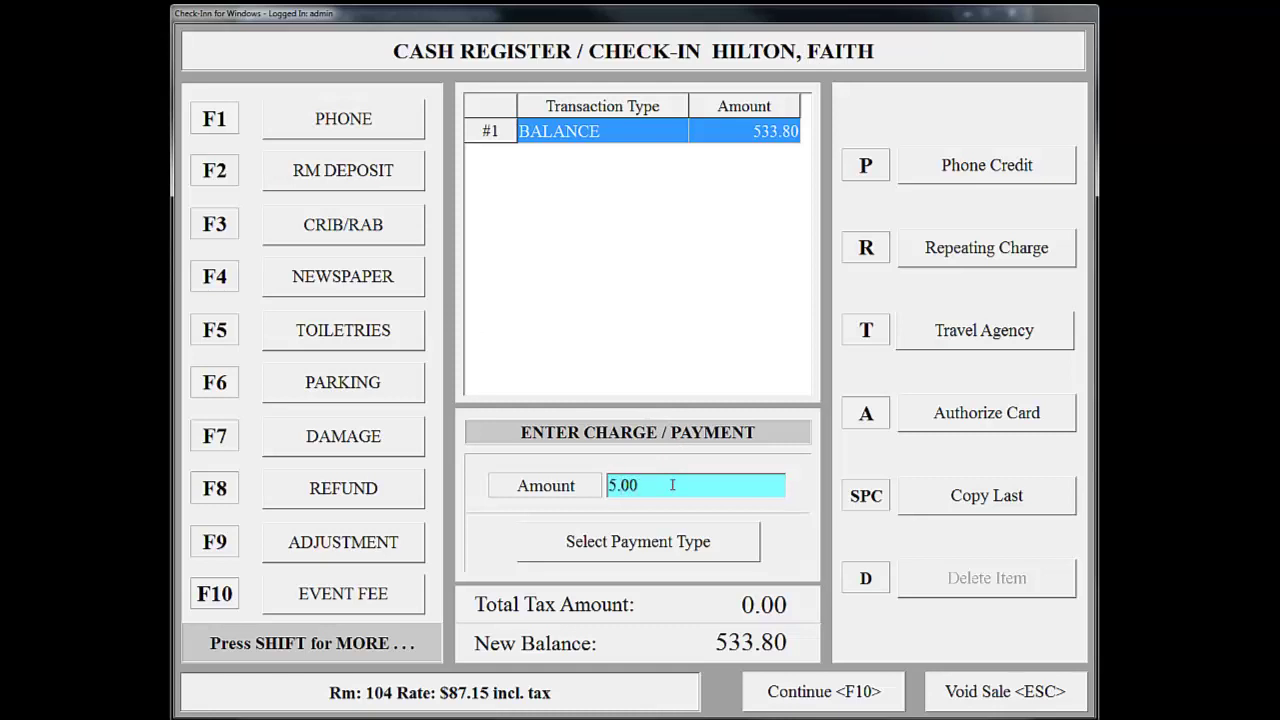
click(347, 386)
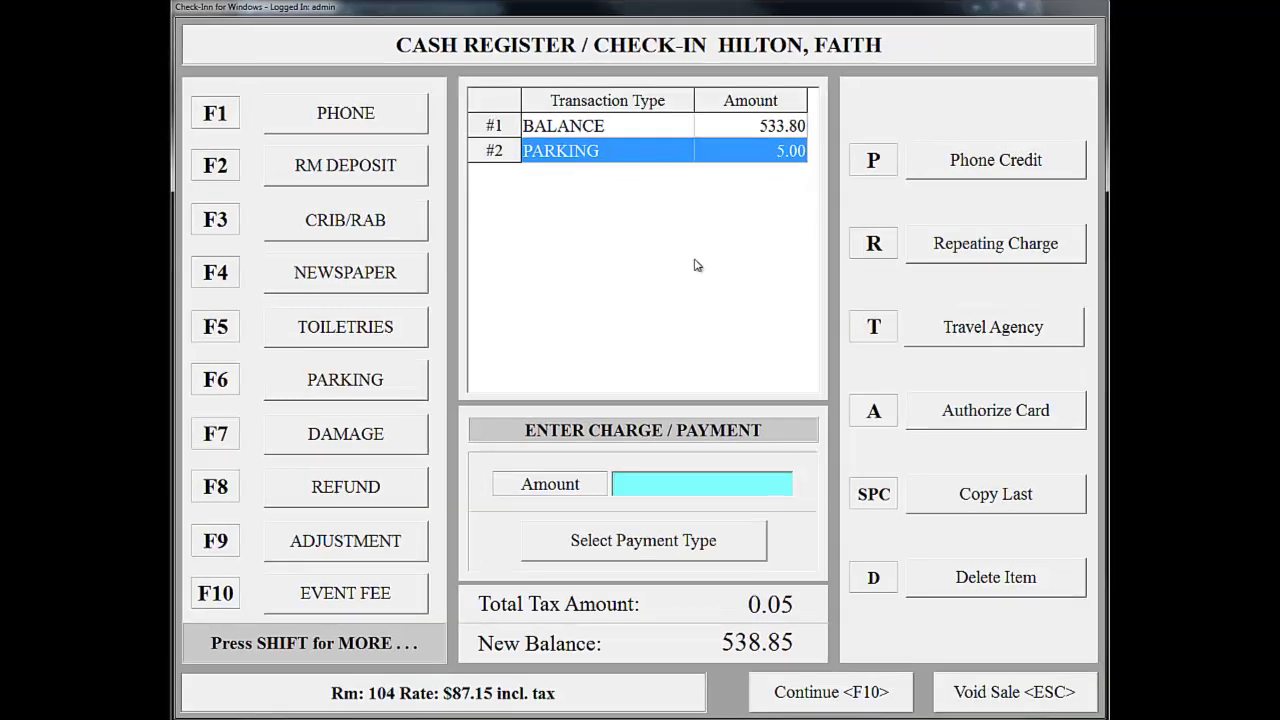
click(1027, 578)
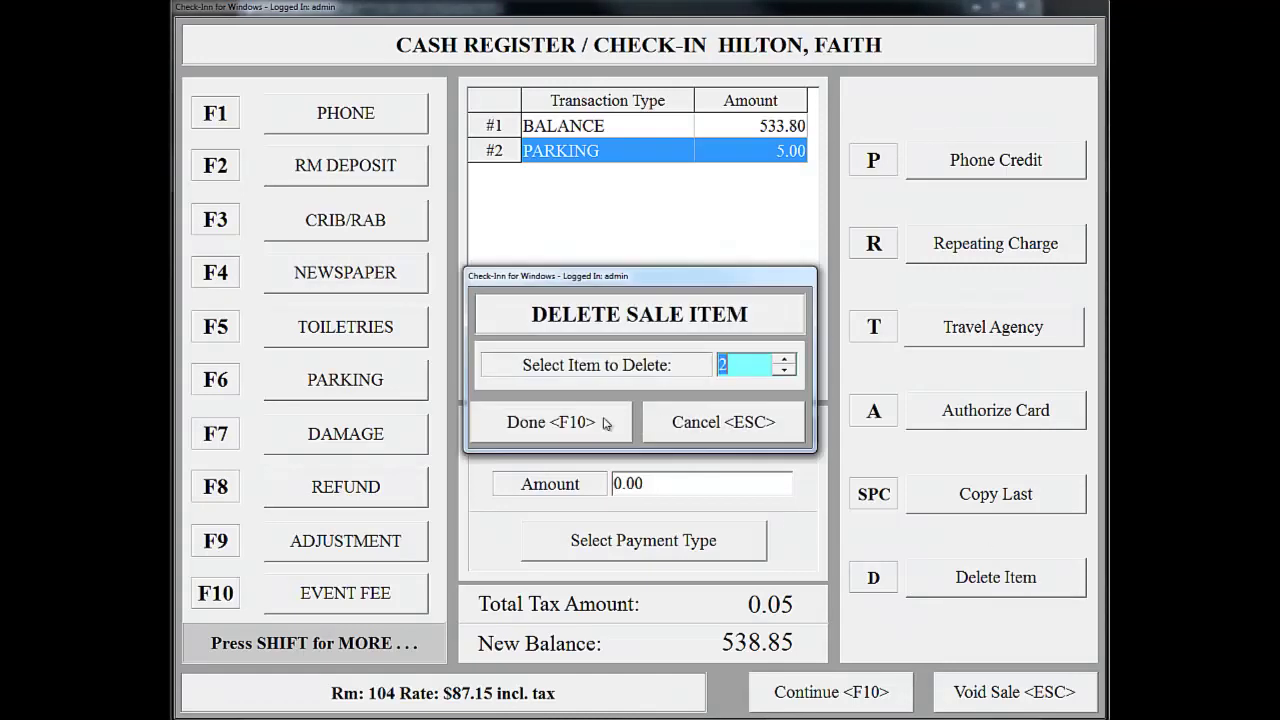
click(606, 424)
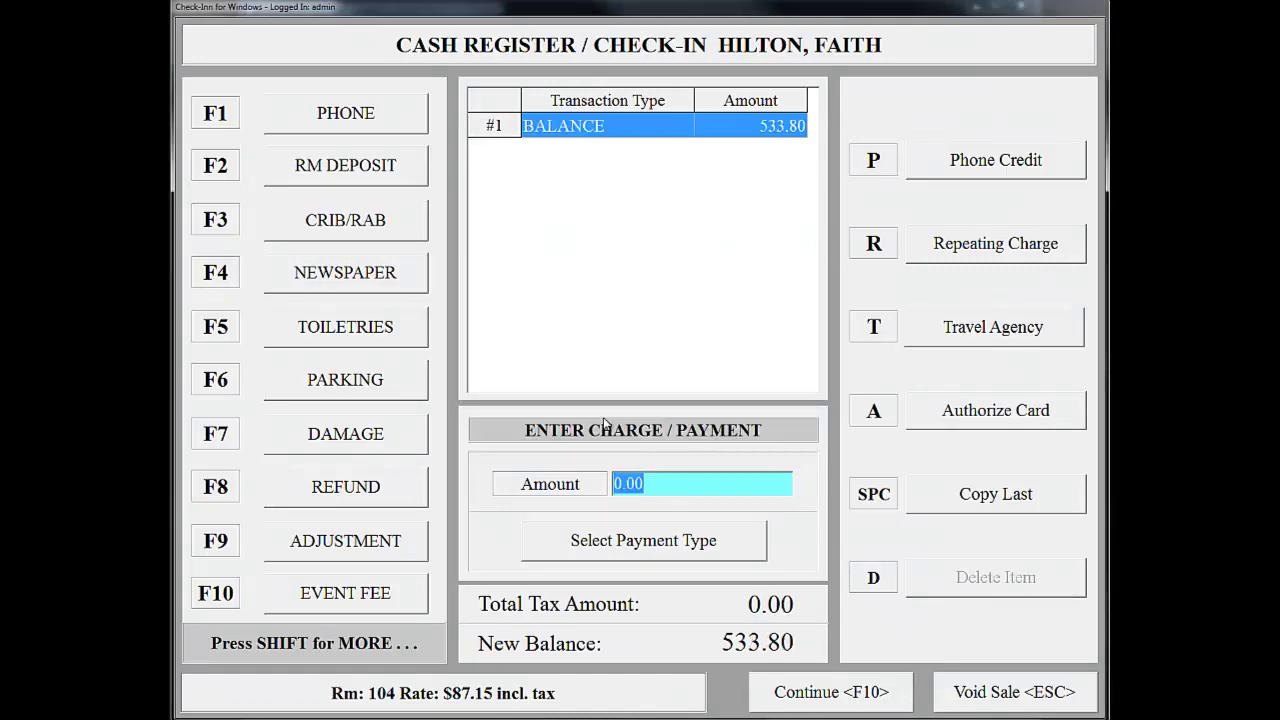
- Add a 5.00 PARKING repeating charge to the stay and apply it
click(960, 250)
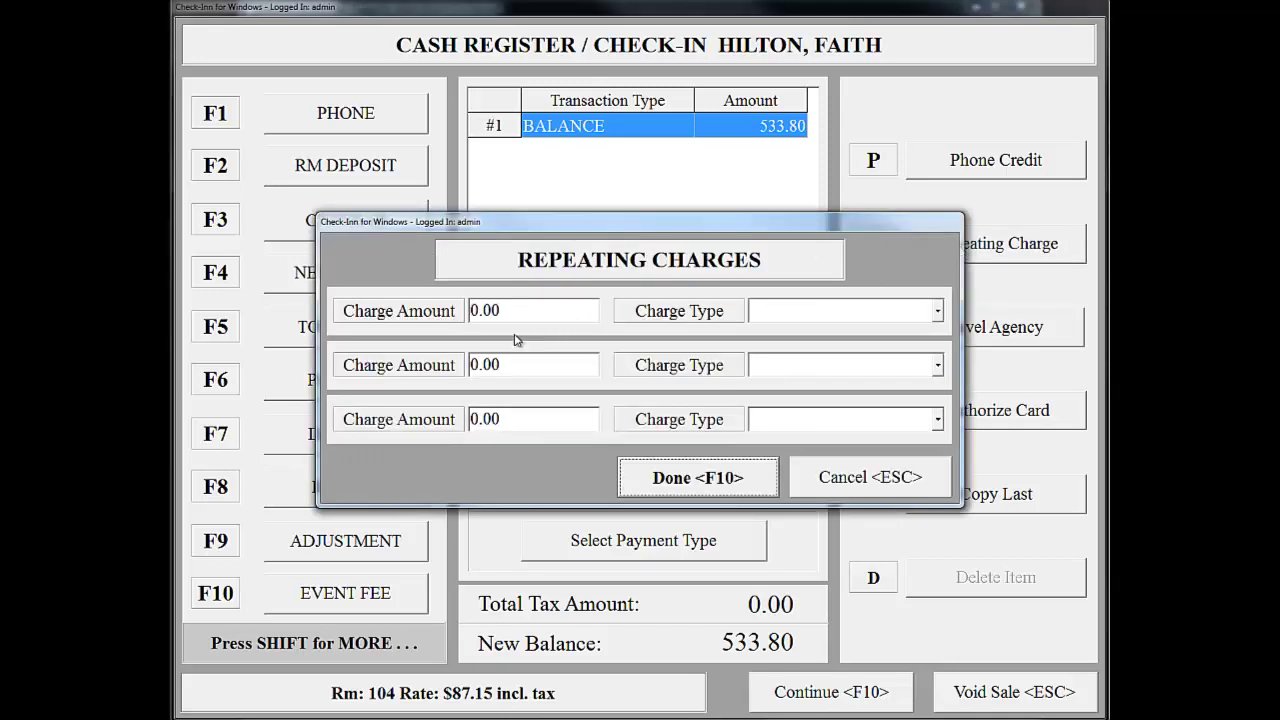
click(484, 310)
text(5.00)
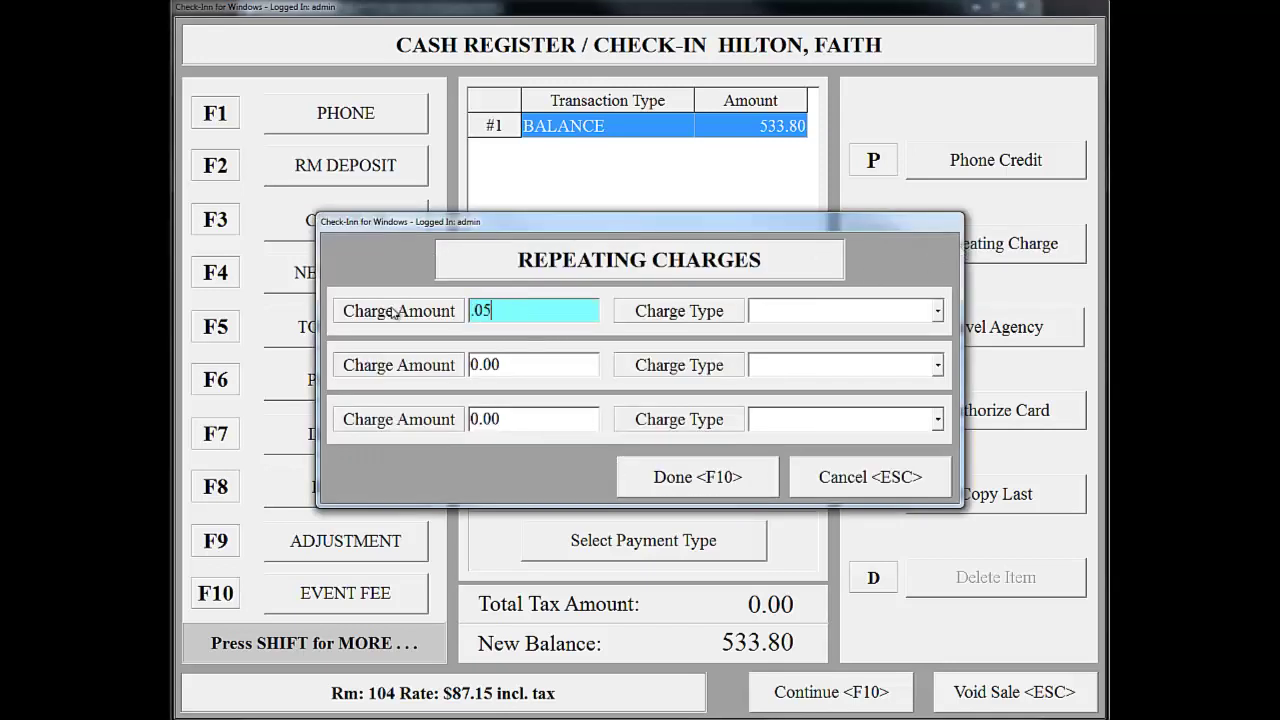
click(938, 312)
click(838, 395)
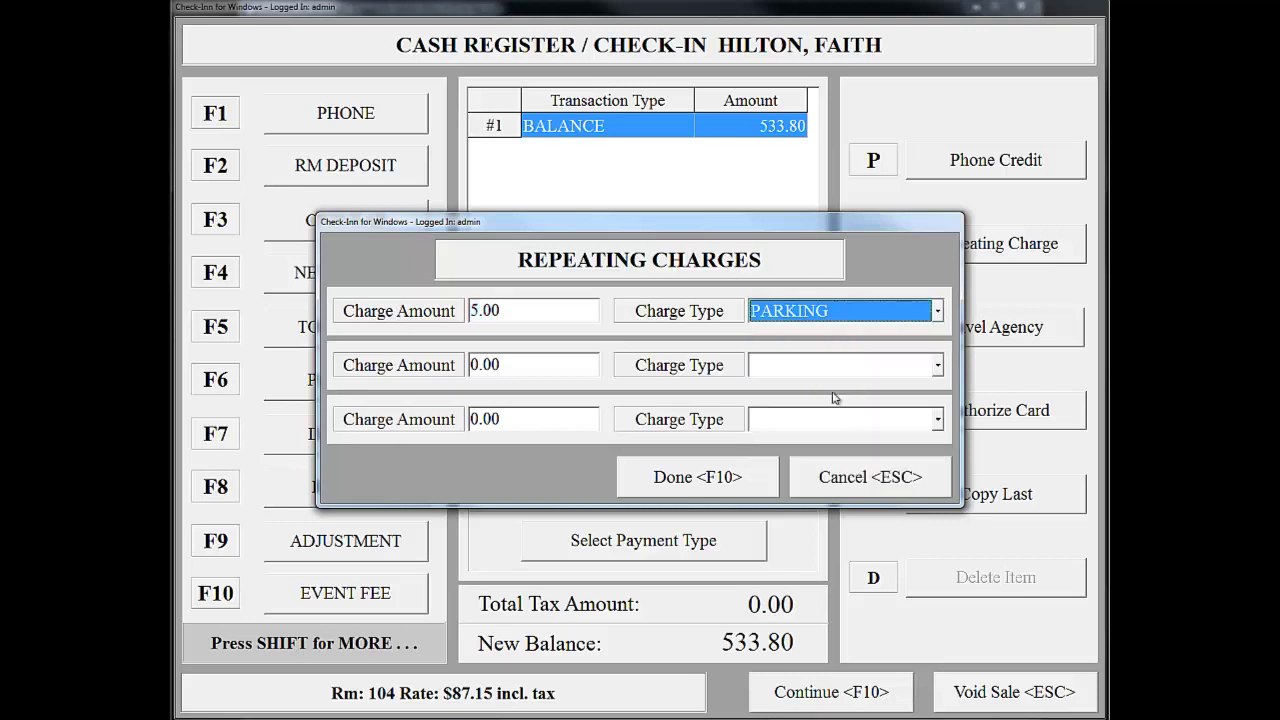
click(713, 467)
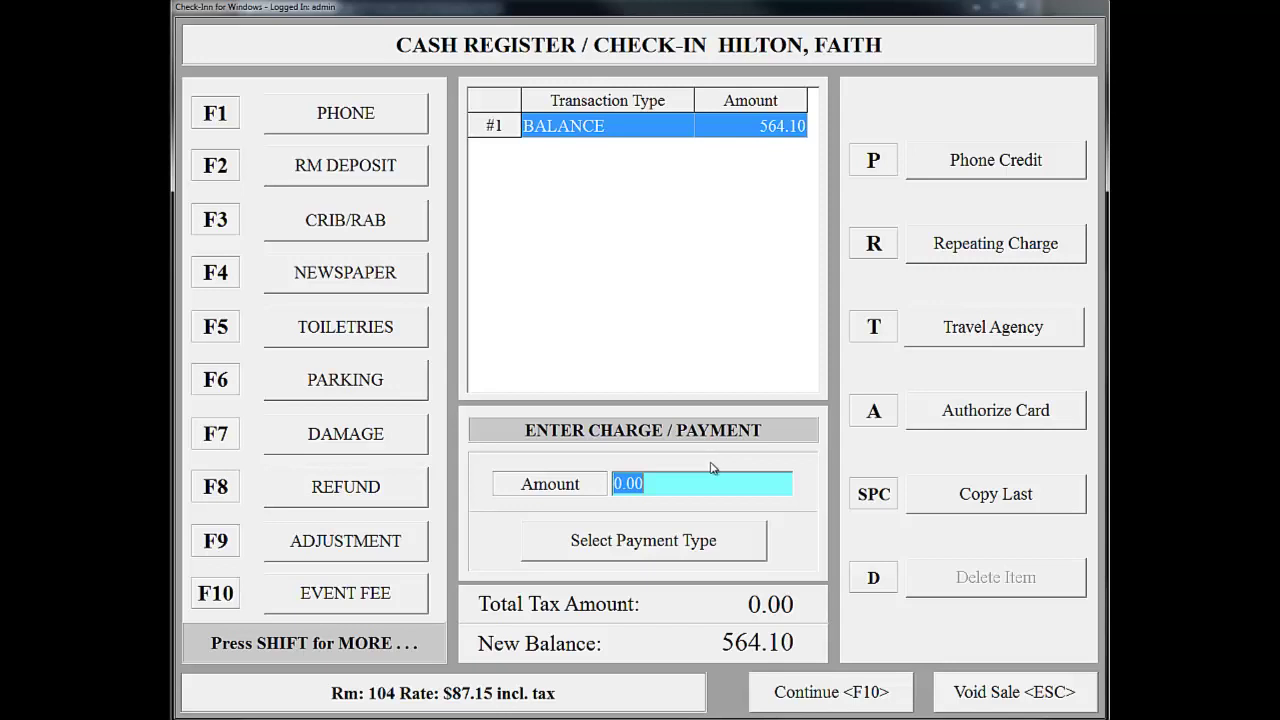
click(978, 330)
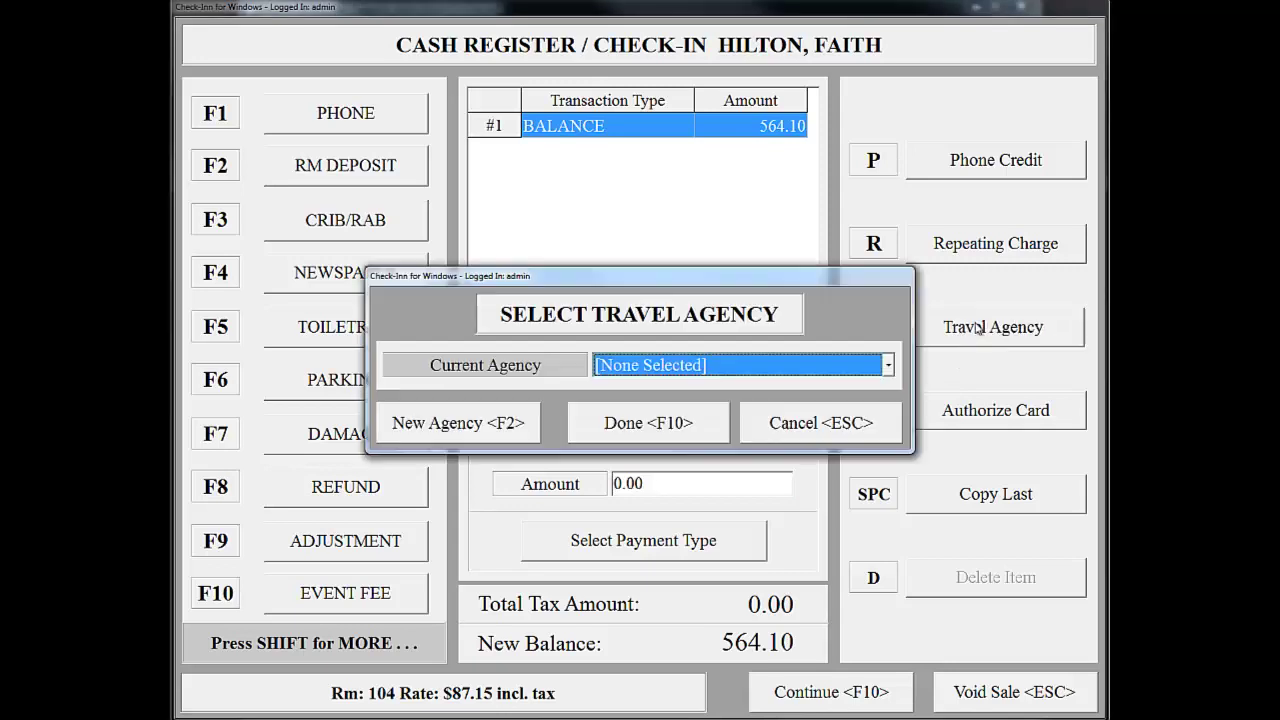
click(890, 365)
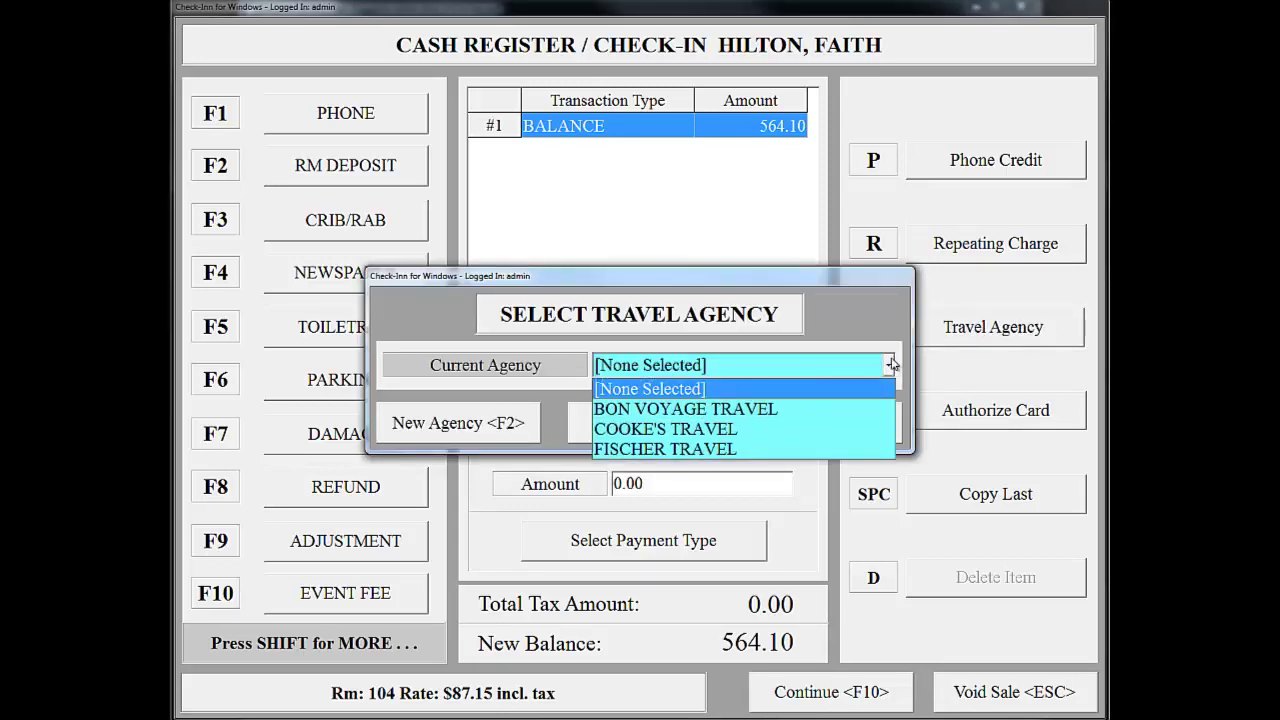
click(890, 365)
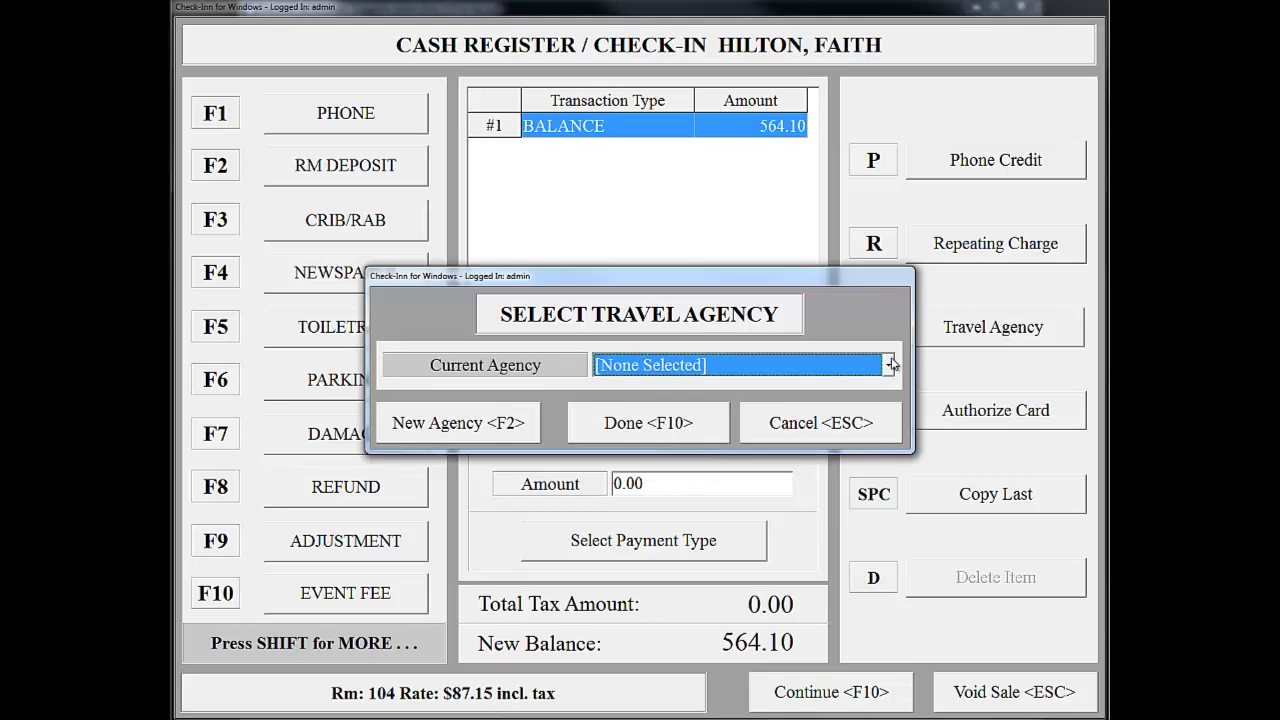
click(830, 425)
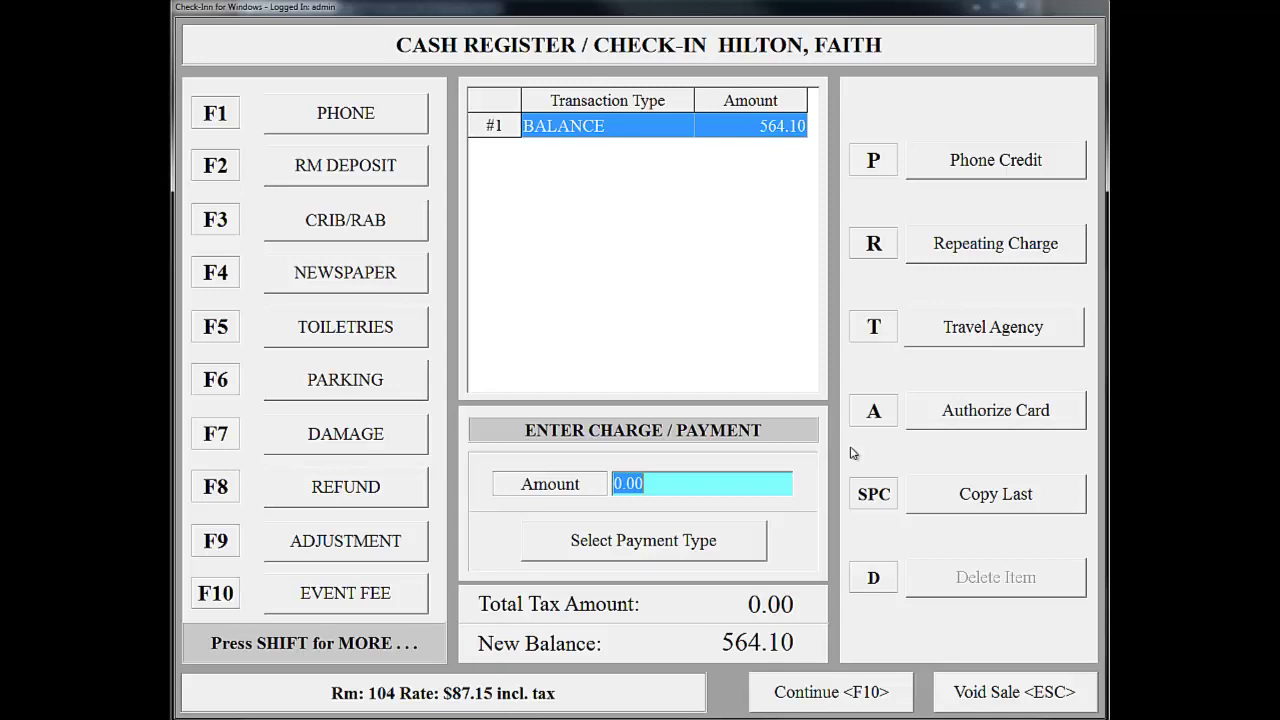
- Enter a 564.10 payment with C. Card Sale as the payment type
text(564.10)
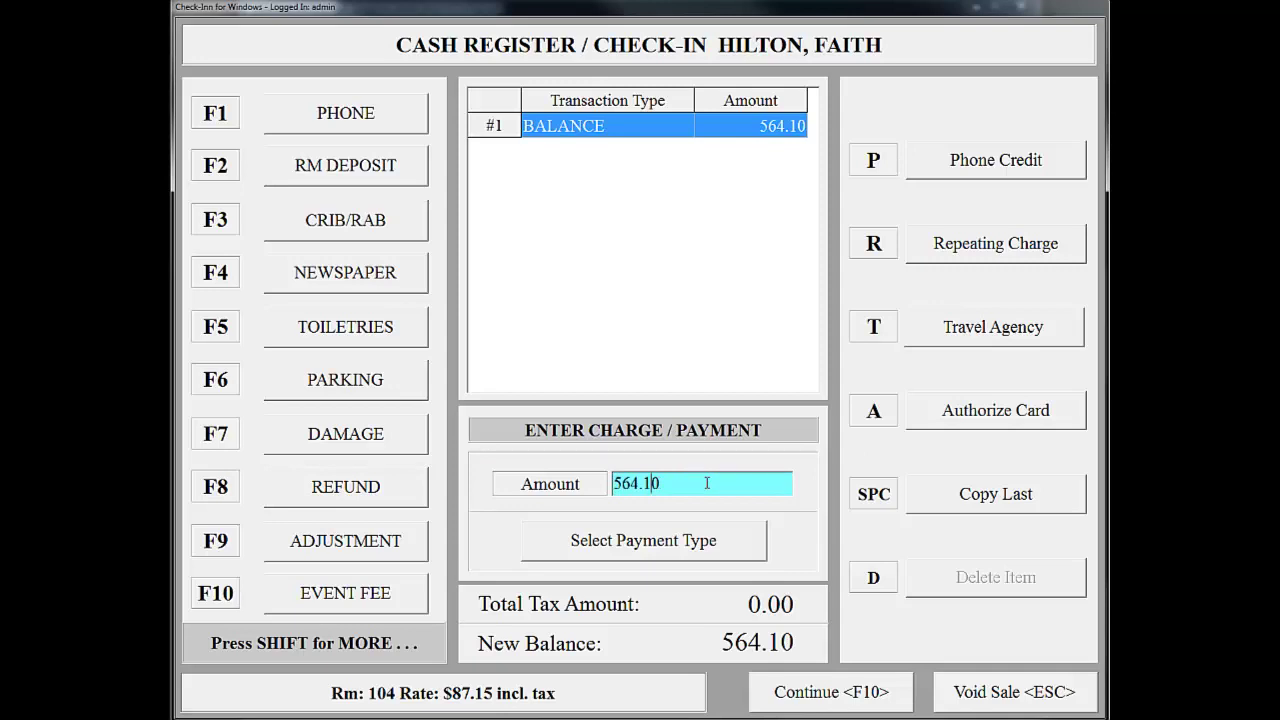
click(711, 541)
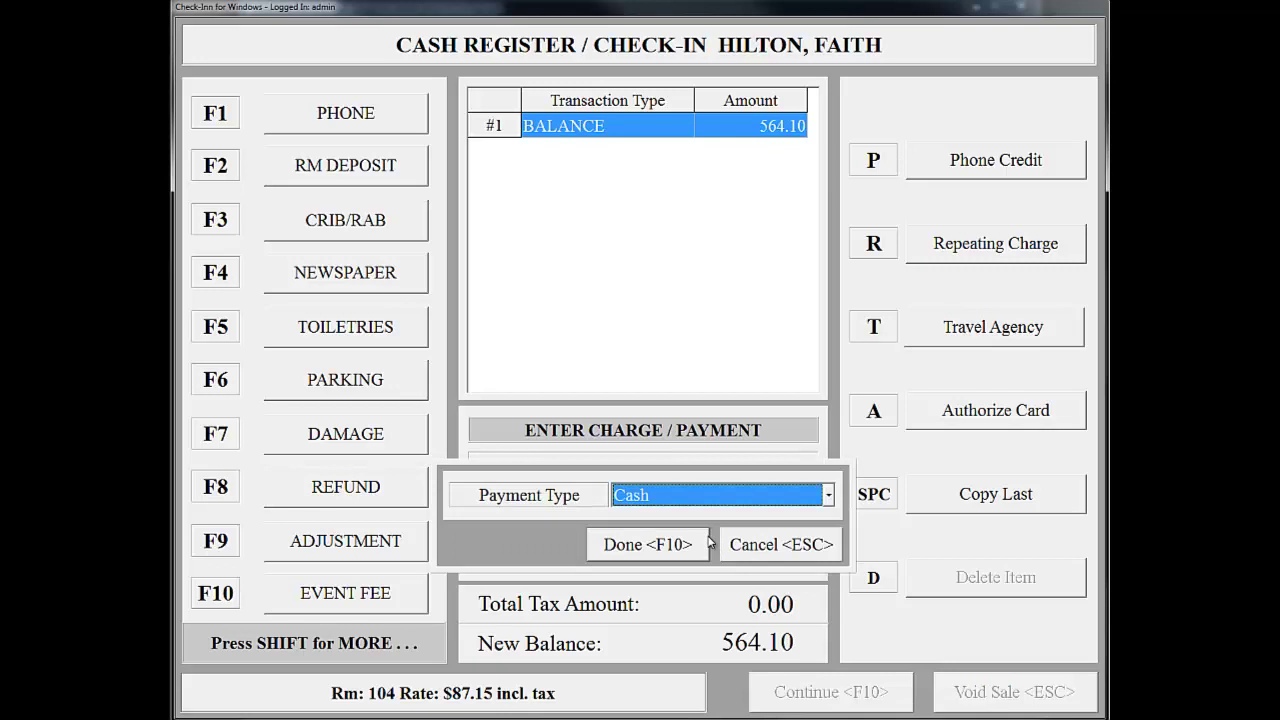
click(829, 495)
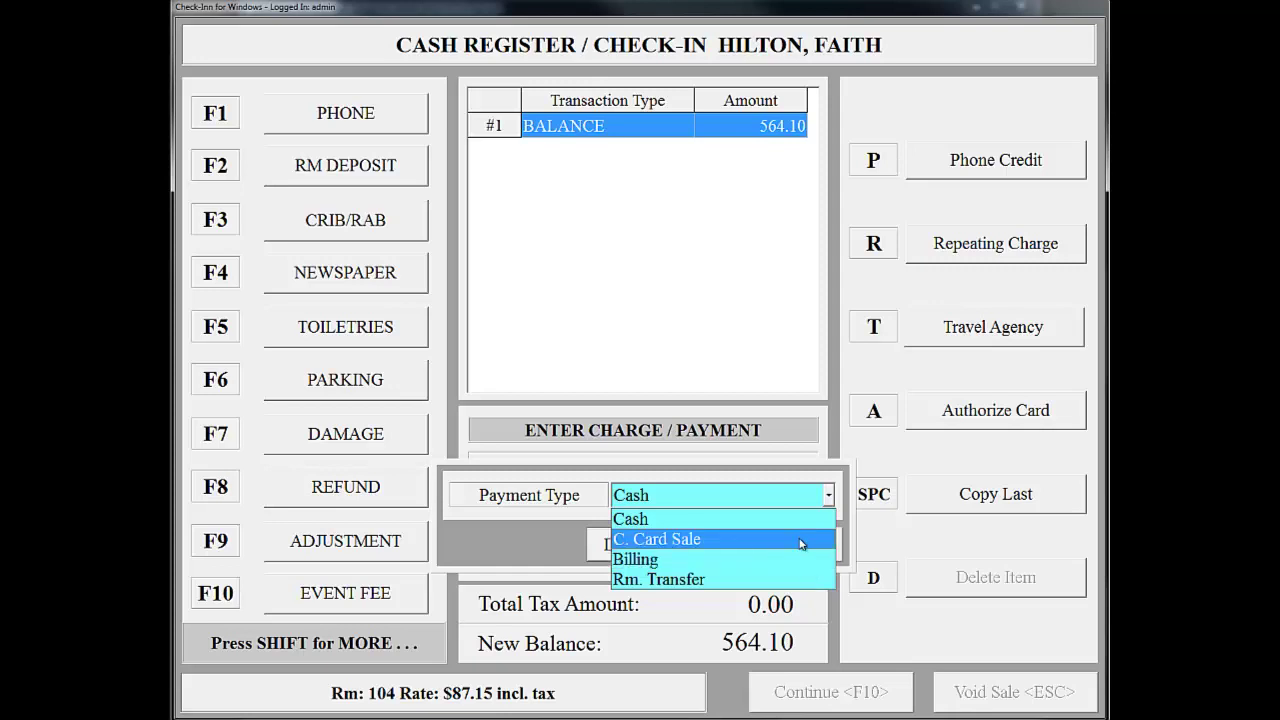
click(801, 543)
click(688, 546)
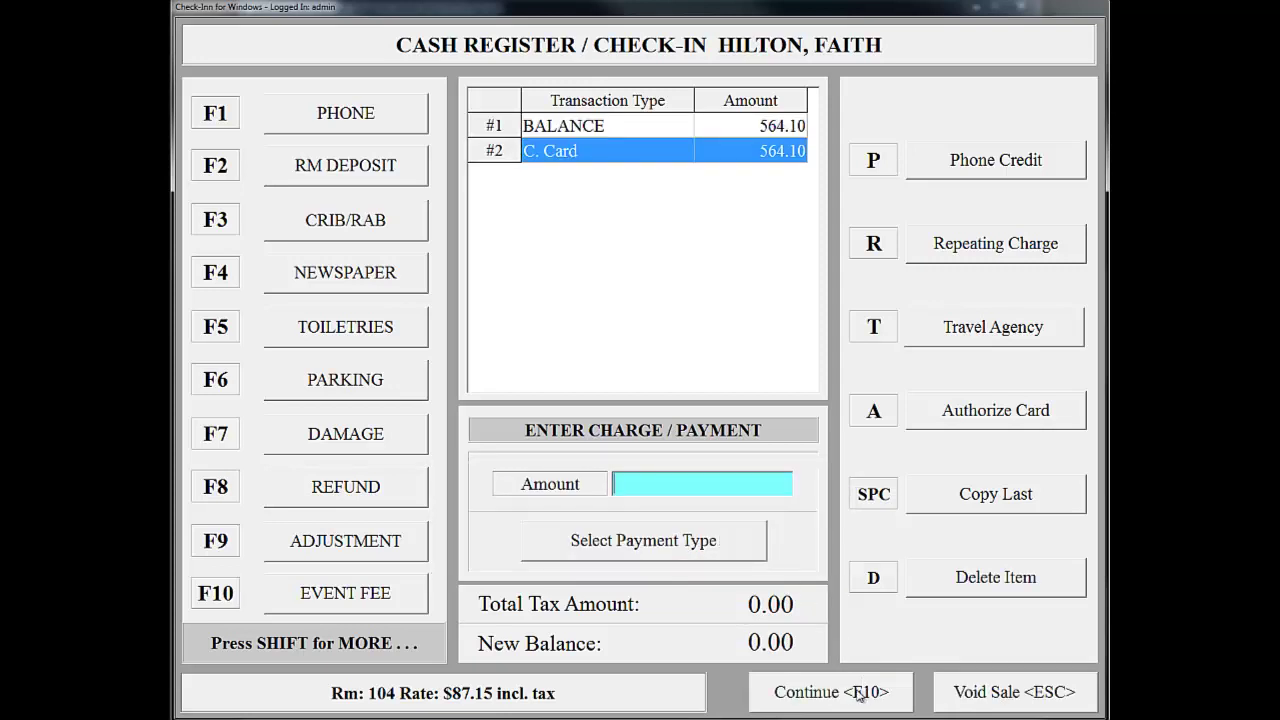
- Cancel the credit card authorization and continue back to the register
click(848, 695)
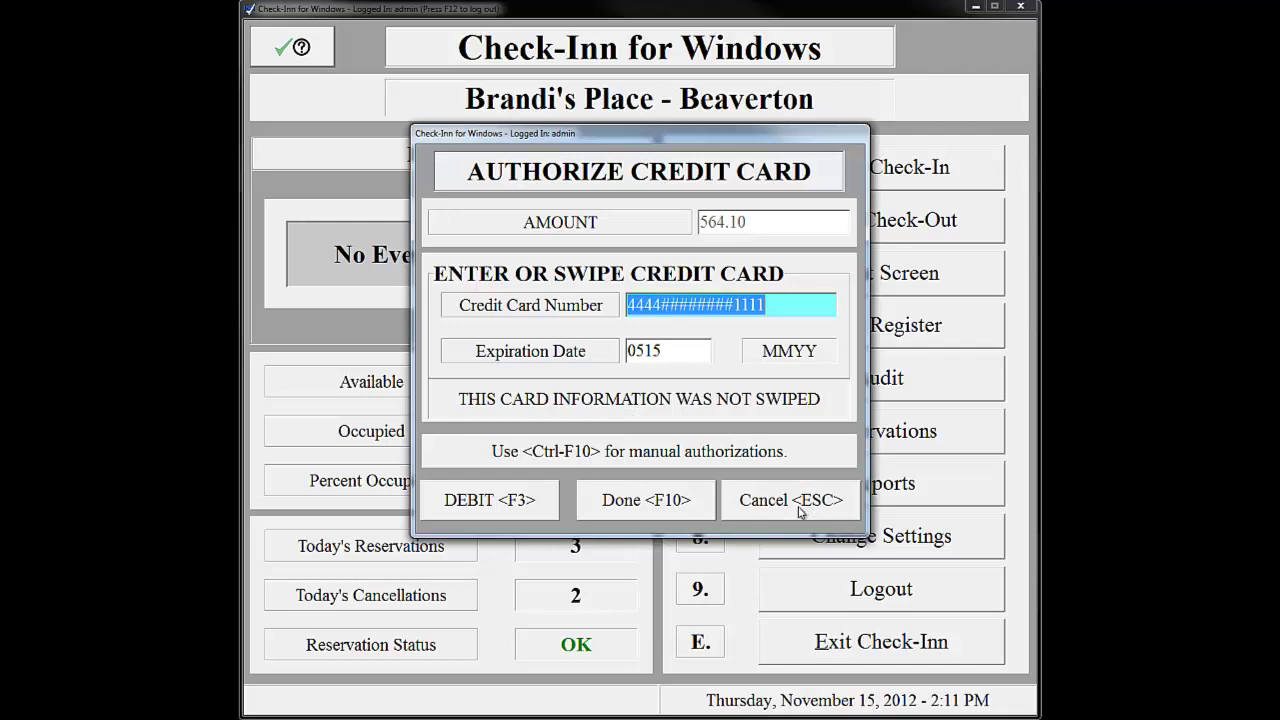
click(800, 512)
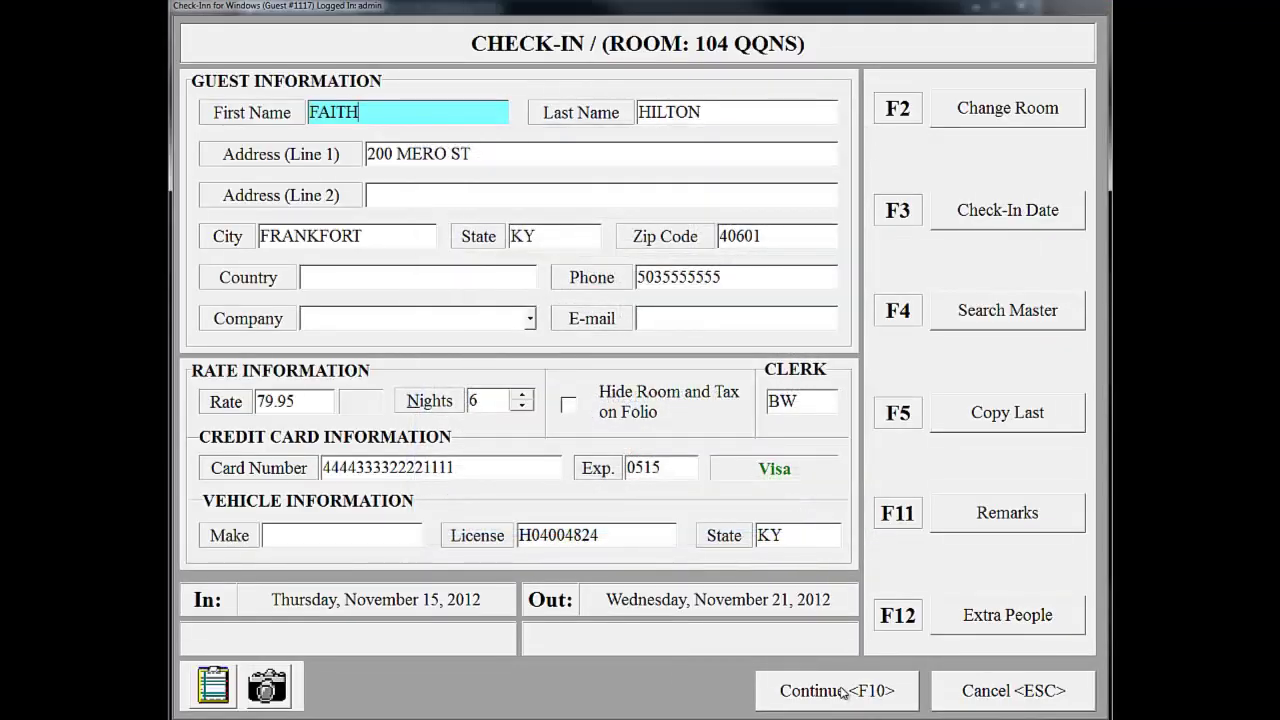
click(843, 692)
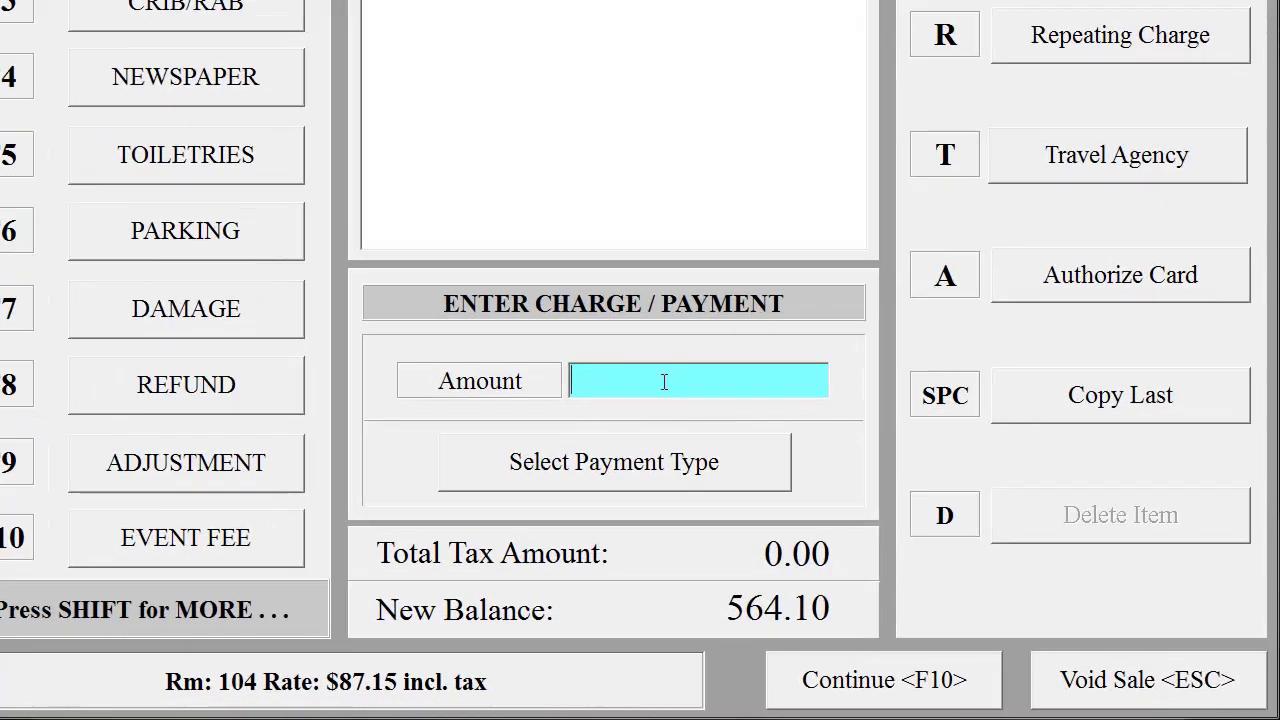
- Enter a 564.10 payment and set its type to Rm. Transfer
text(564.10)
click(714, 478)
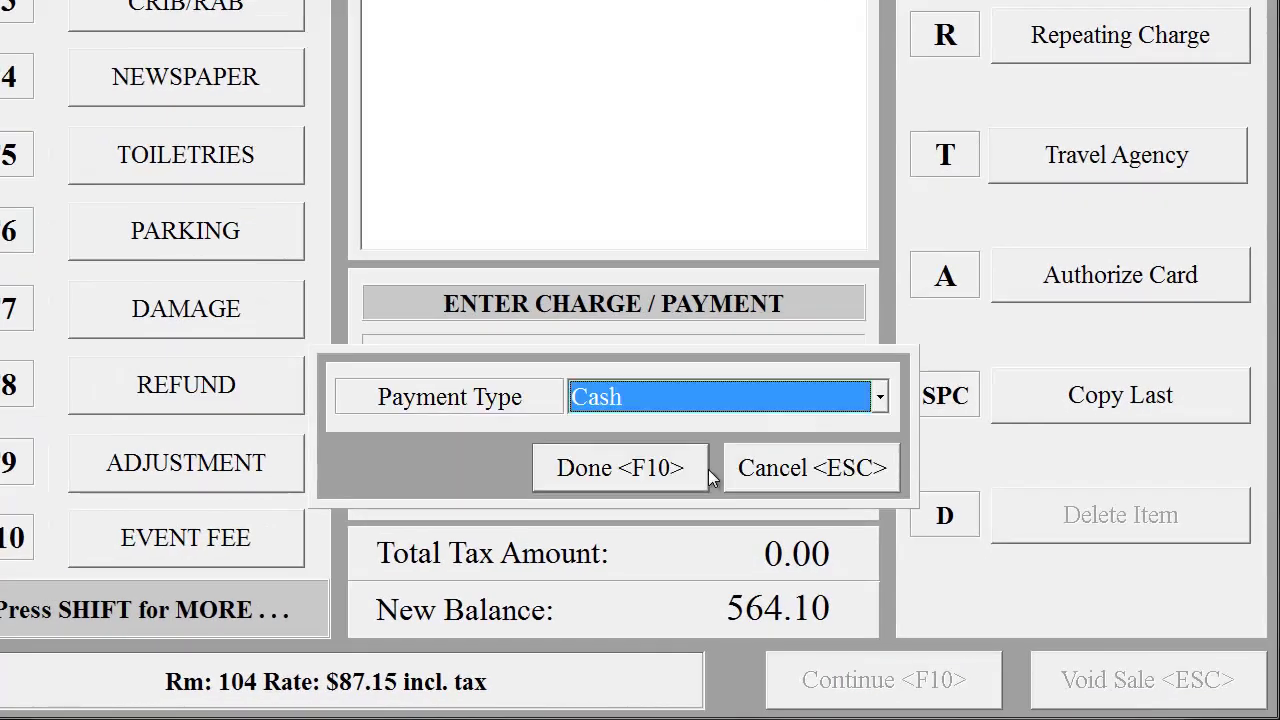
click(880, 398)
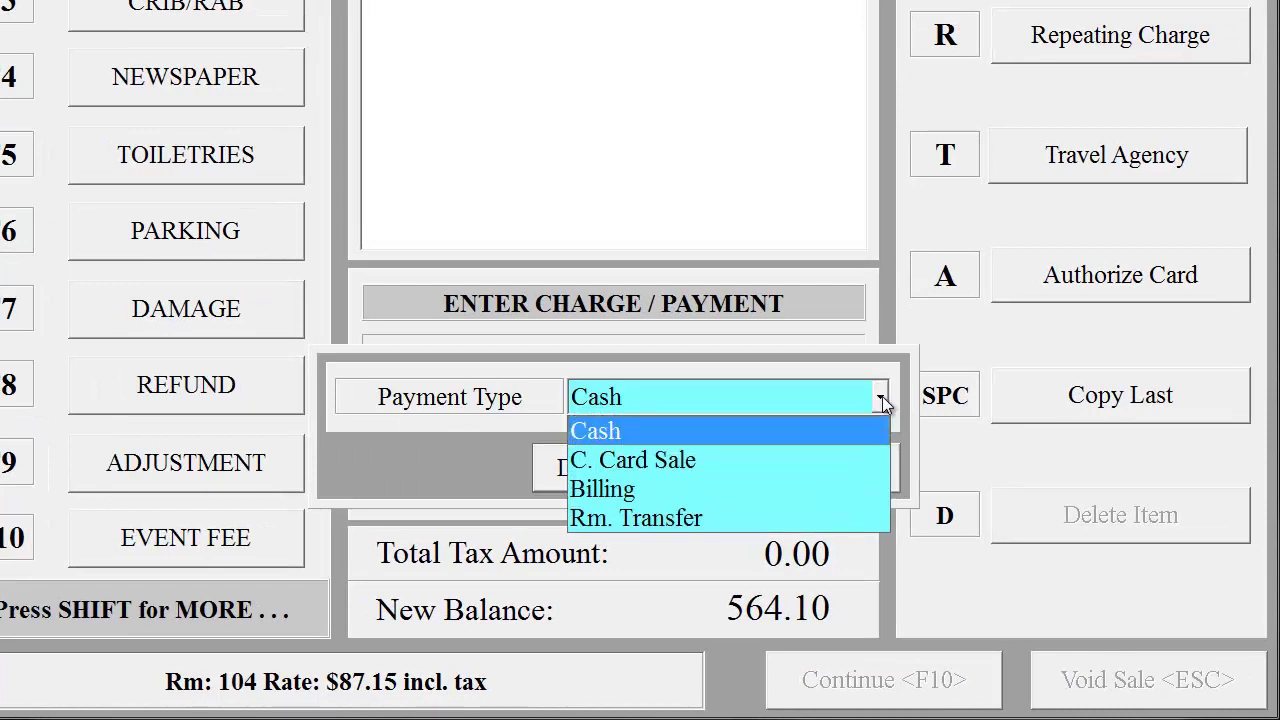
click(733, 517)
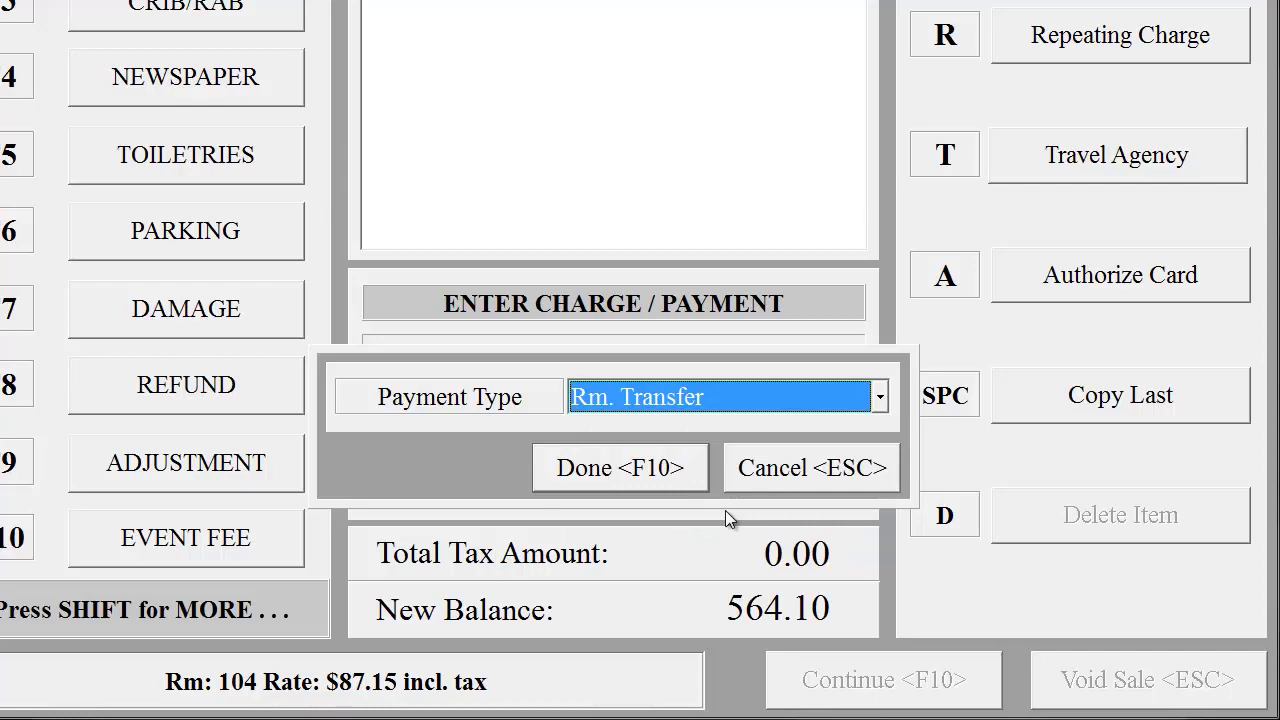
click(632, 478)
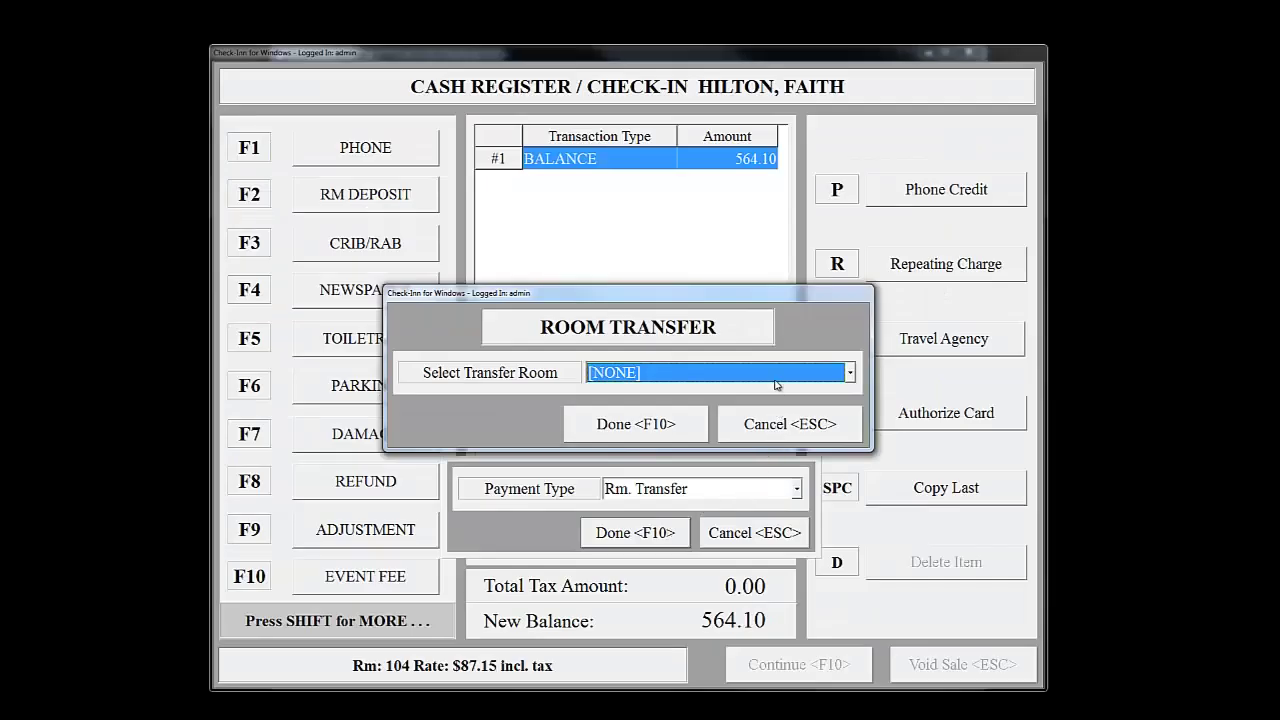
- Leave the transfer room at [NONE], cancel the transfer, and show the payment types
click(850, 372)
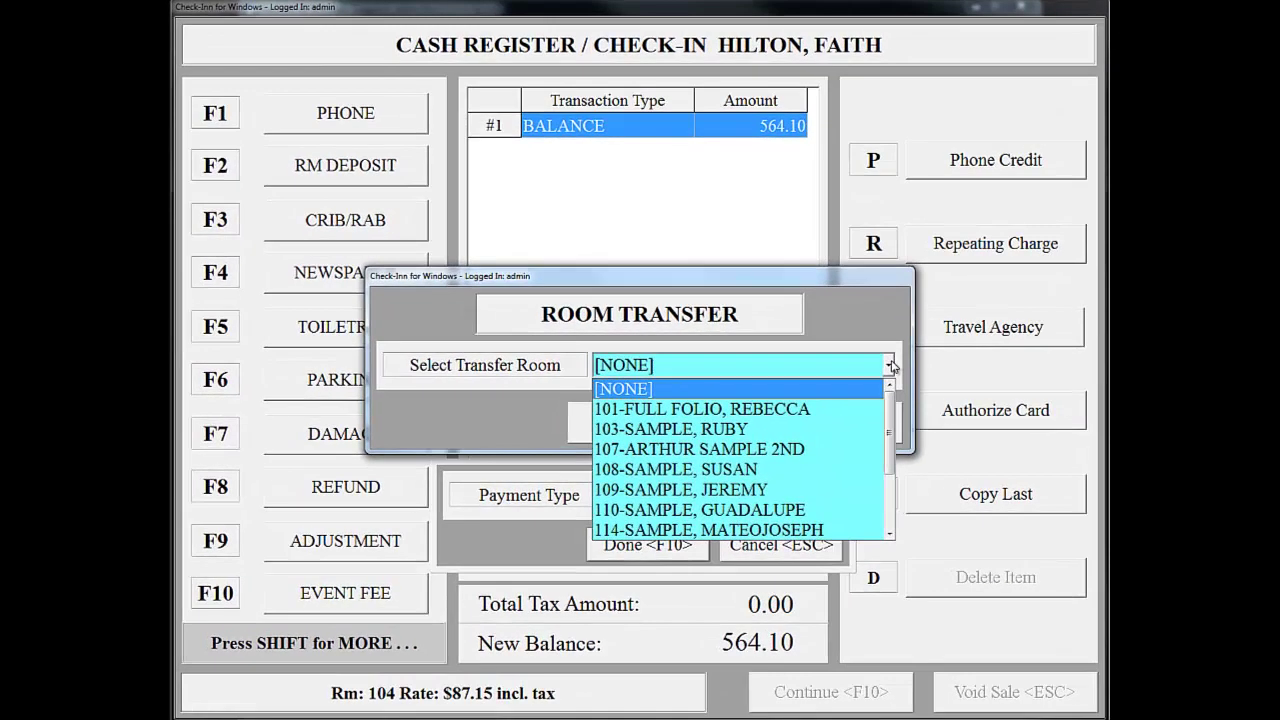
click(892, 367)
click(858, 438)
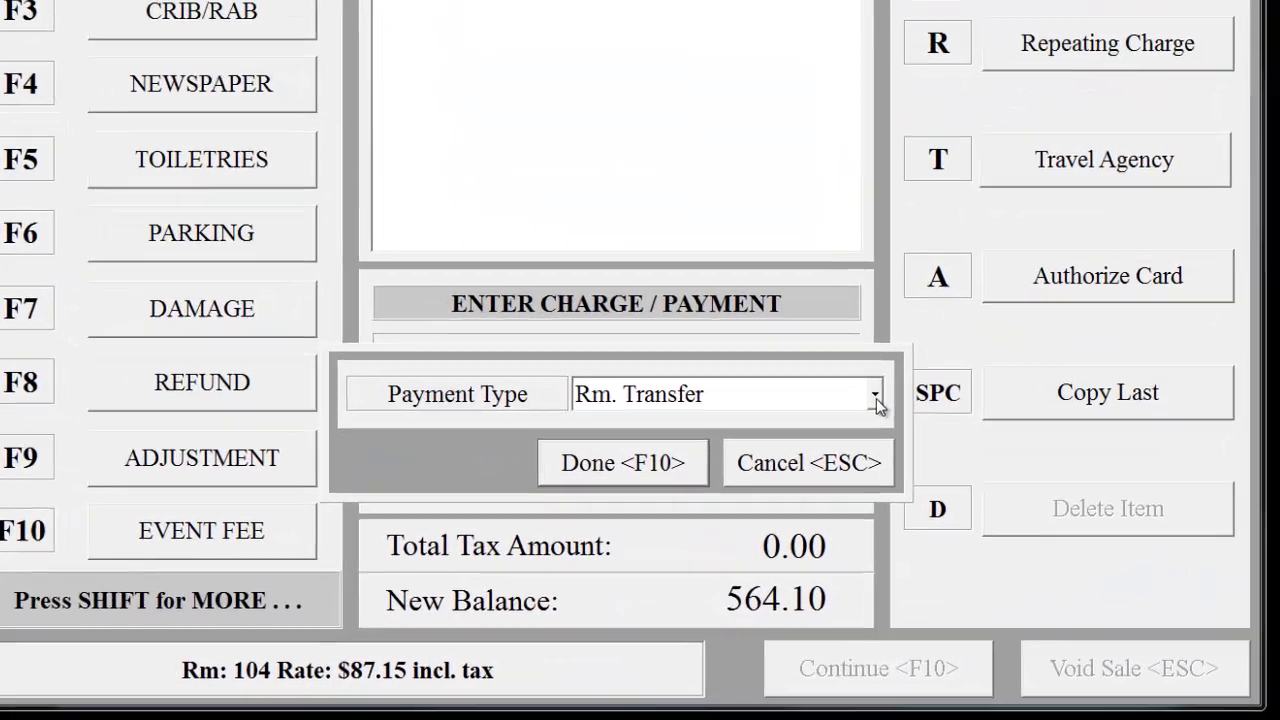
click(829, 498)
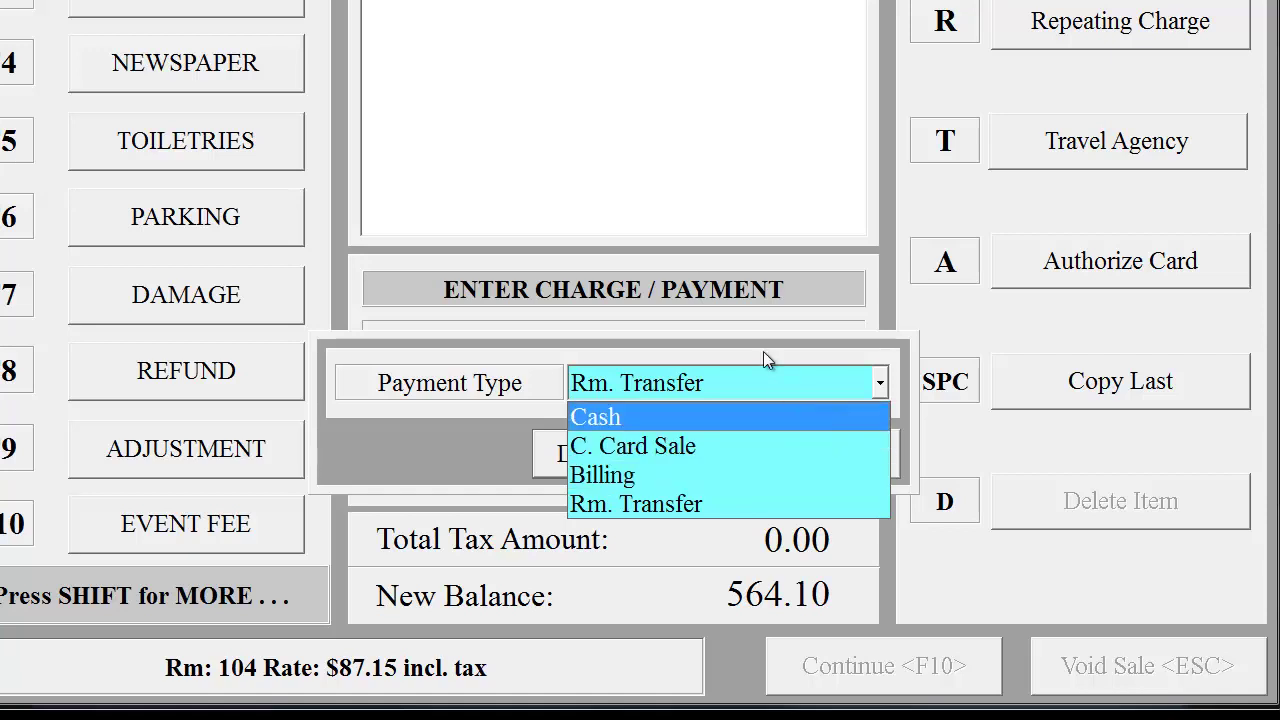
- Back out of the payment type choice and replace the amount with 600.00
click(762, 350)
click(800, 464)
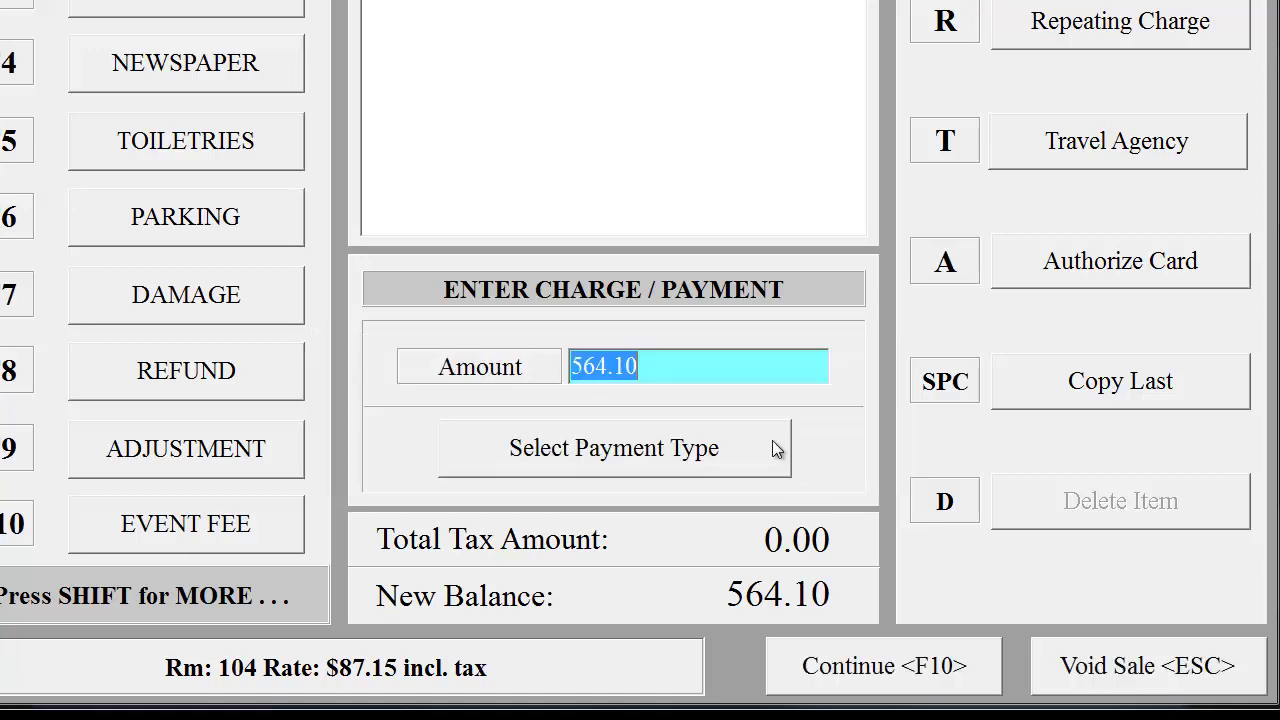
click(702, 367)
drag(702, 367, 519, 370)
text(60000)
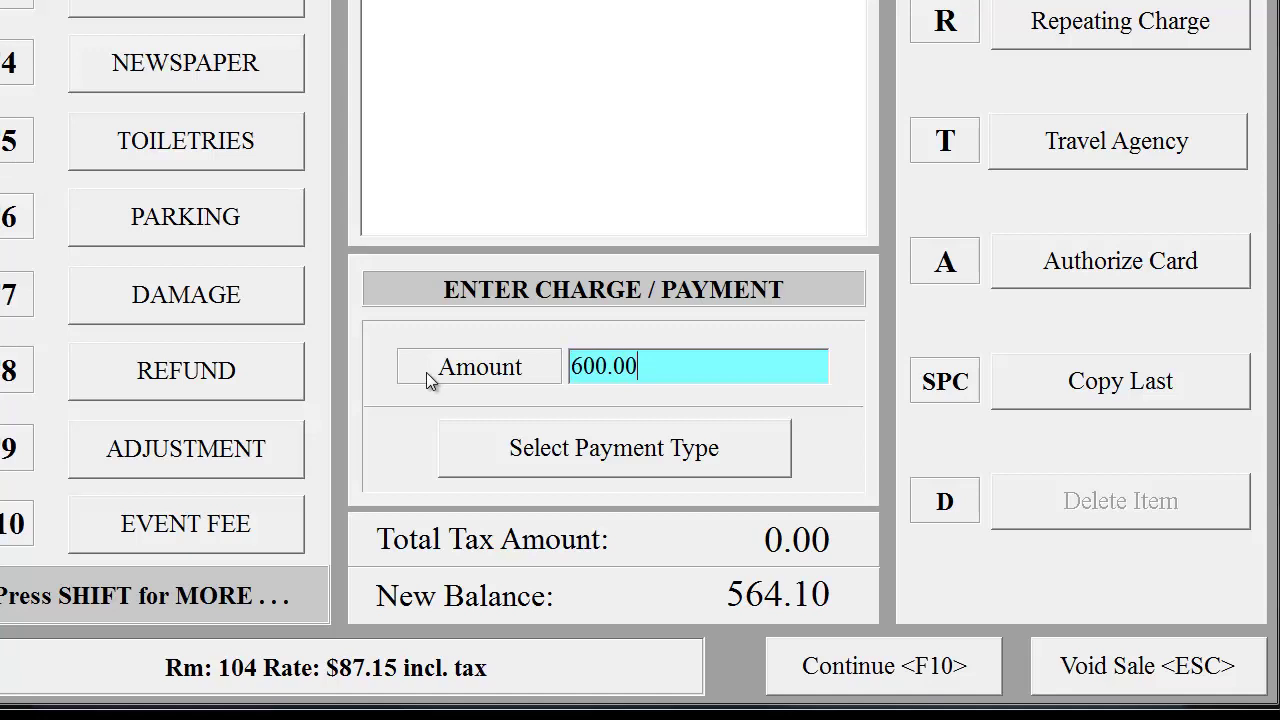
- Pay the 600.00 in cash and refund the 35.90 change to the guest
click(661, 447)
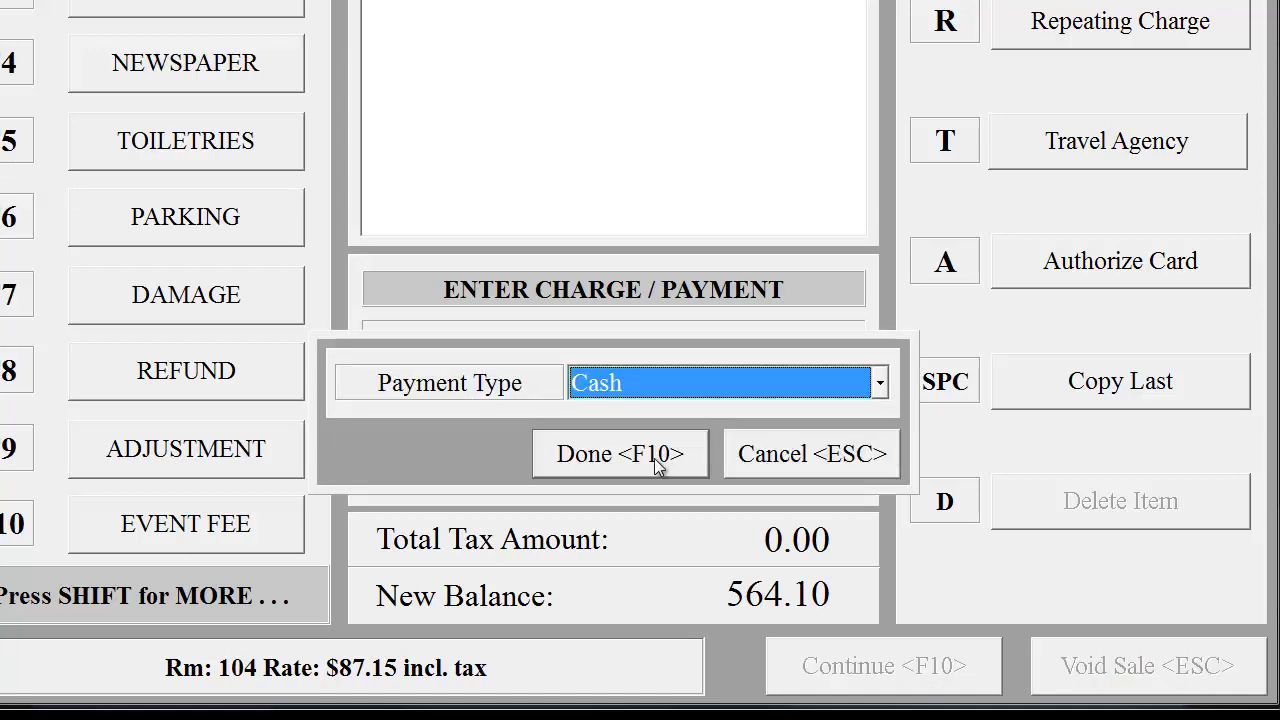
click(655, 462)
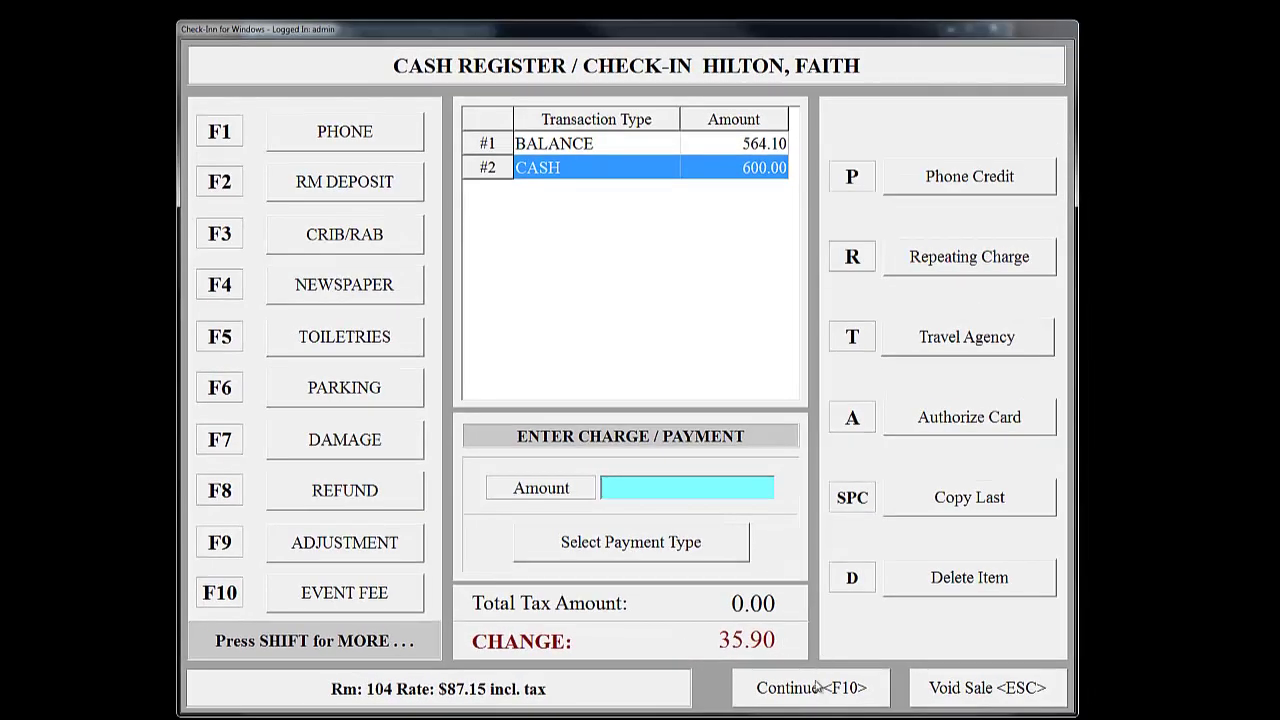
click(815, 688)
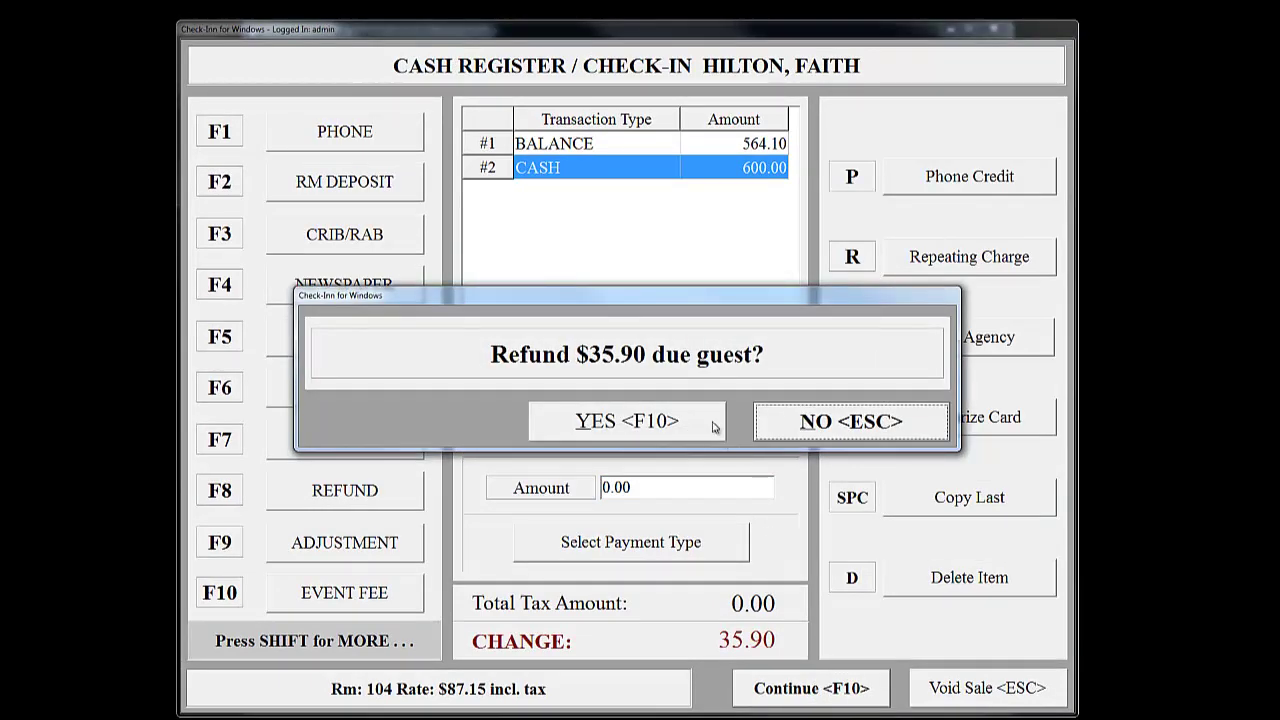
click(713, 427)
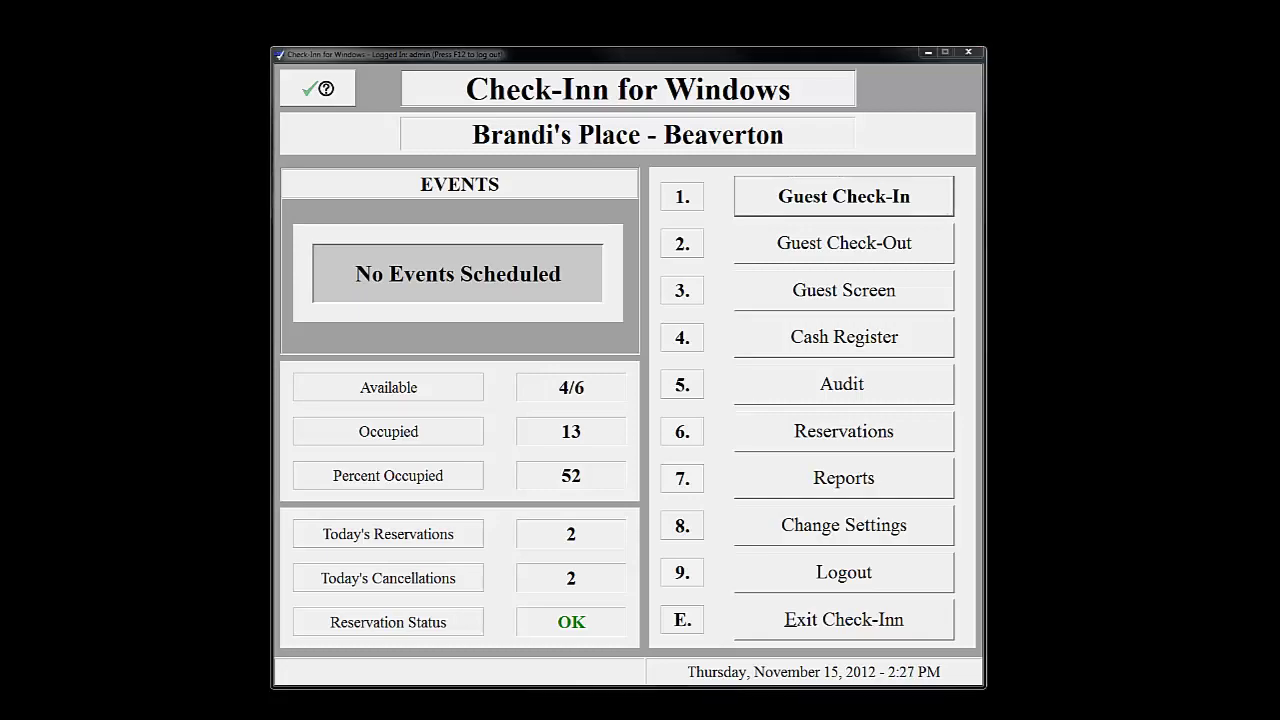
- Select rooms 125, 124 and 121 for a quick check-out
click(900, 243)
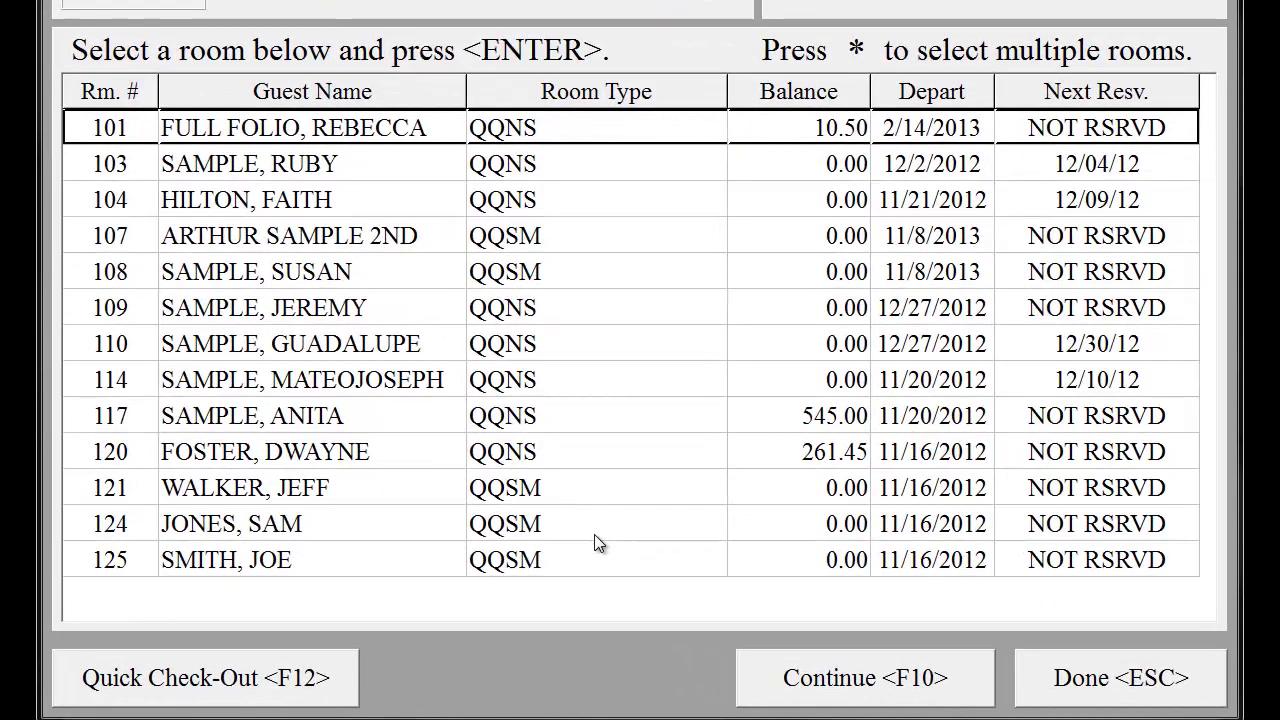
click(399, 558)
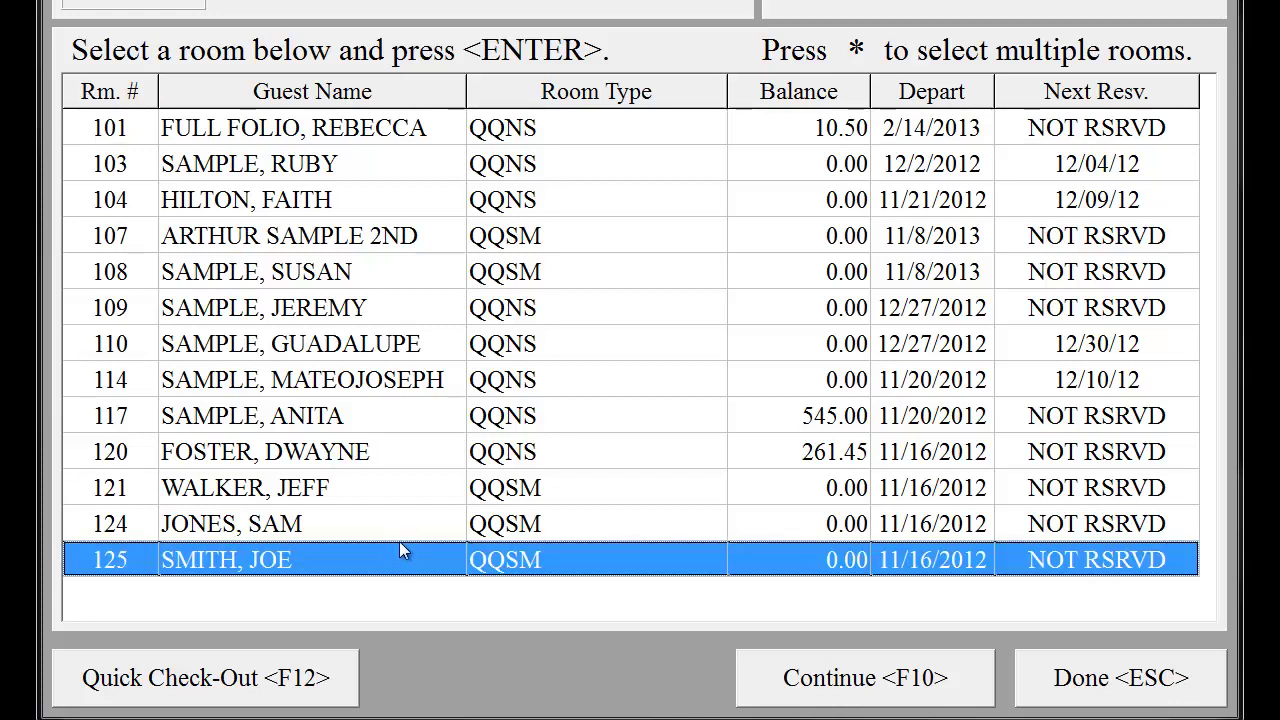
shift+click(402, 518)
shift+click(398, 490)
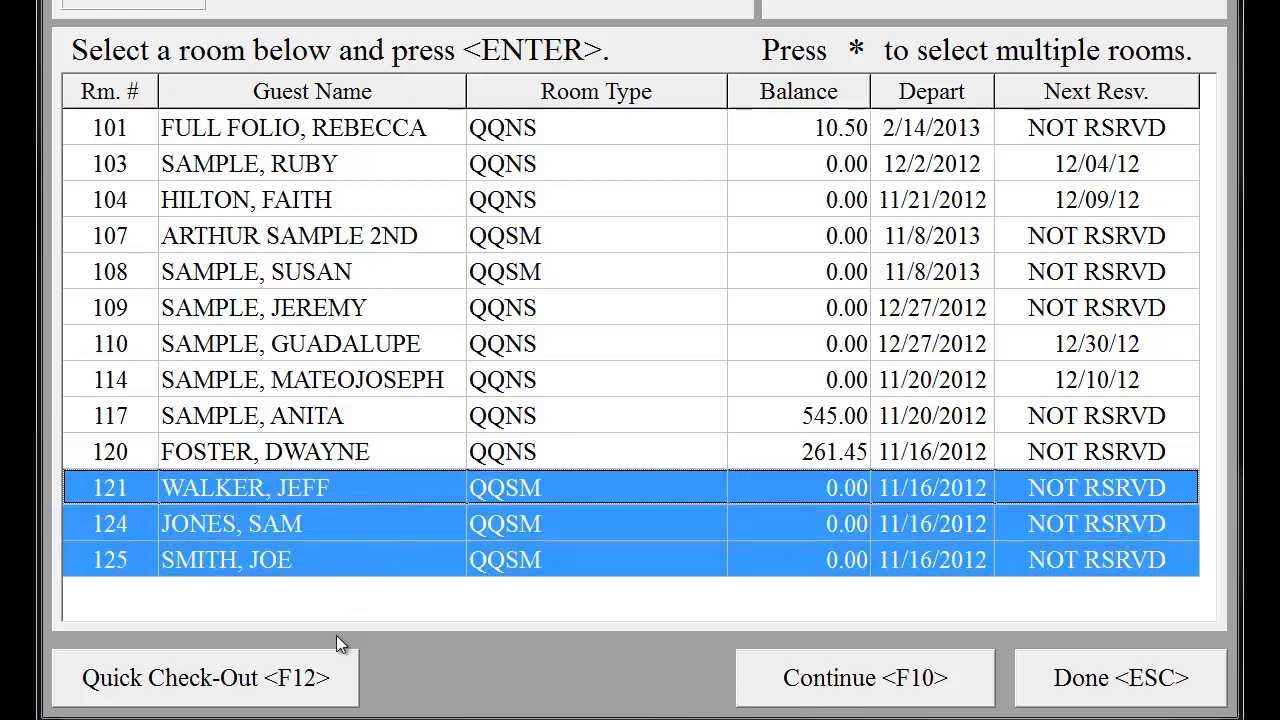
click(283, 680)
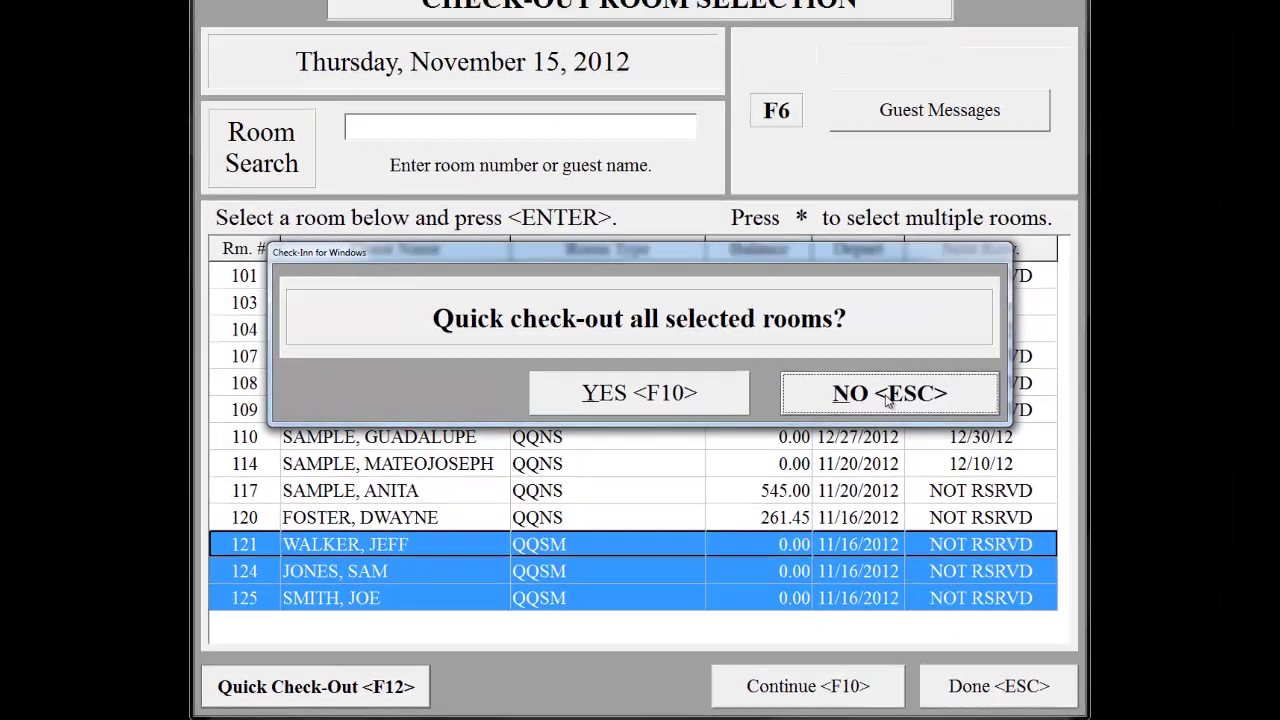
- Decline the quick check-out and bring up room 120's check-out register
click(970, 300)
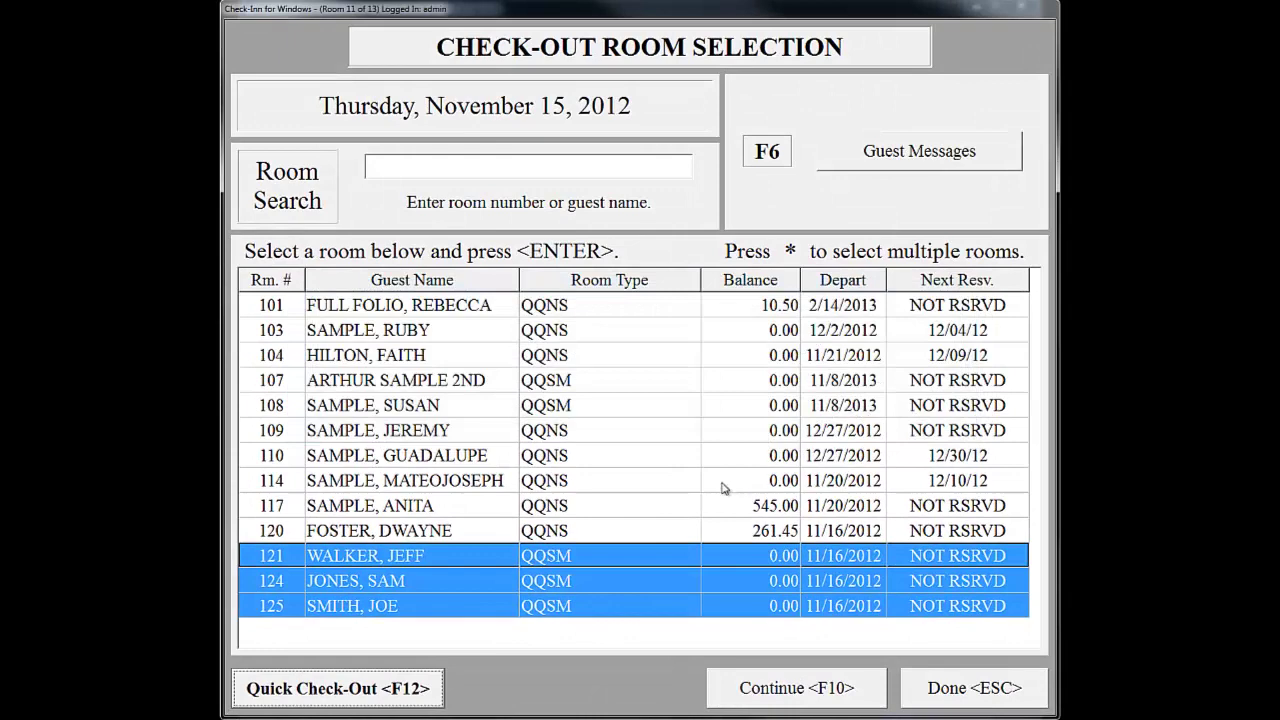
click(433, 532)
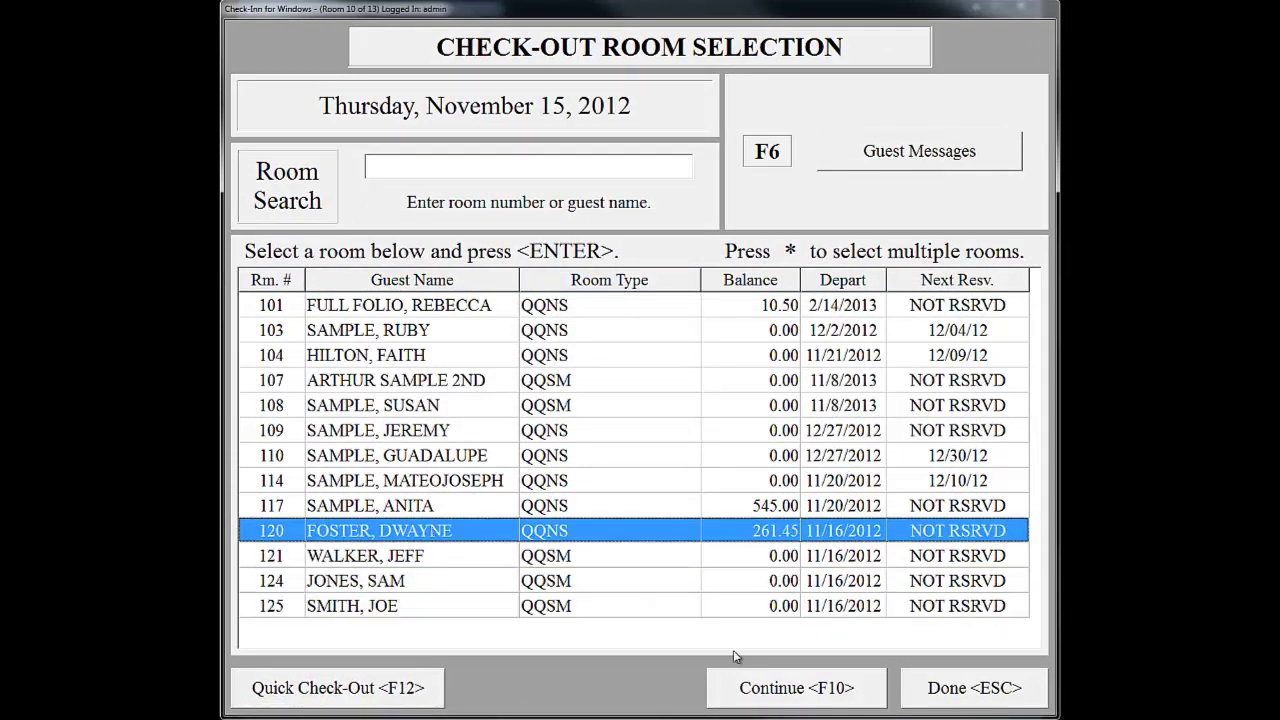
click(768, 688)
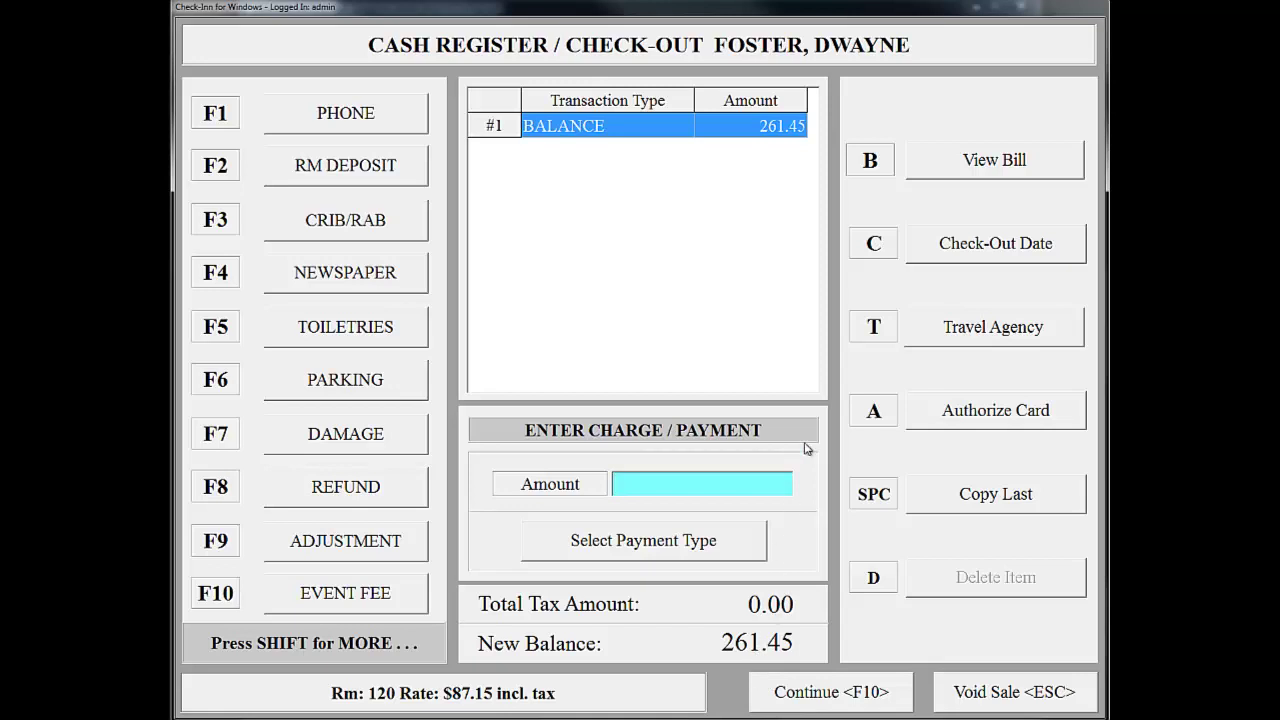
- Keep the check-out date unchanged and enter the payment amount
click(977, 260)
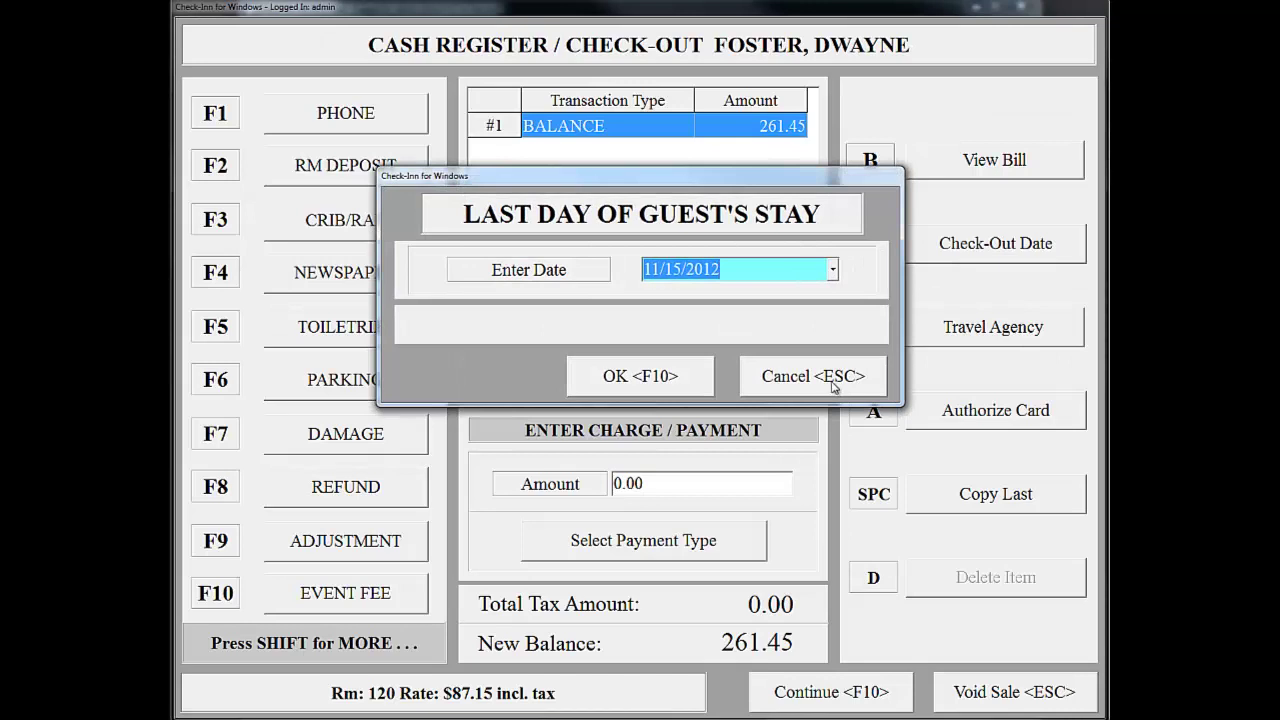
click(834, 390)
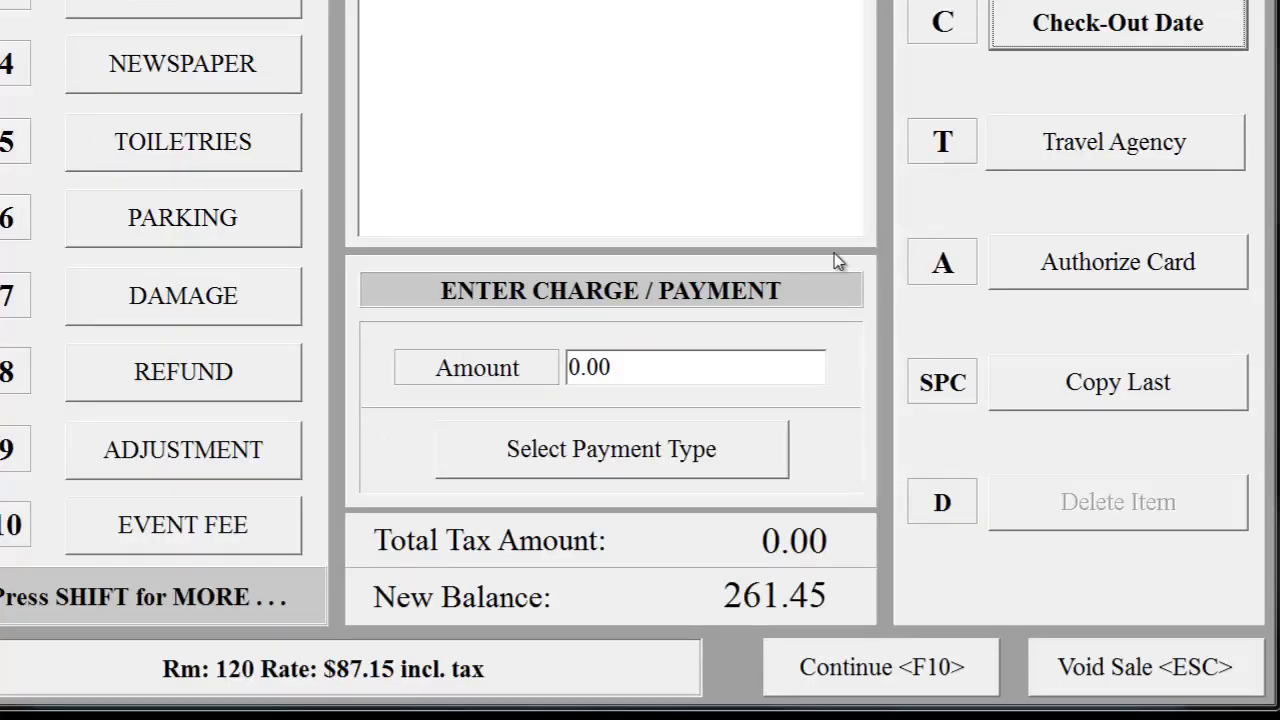
click(652, 367)
text(.02)
- Post the 261.45 cash payment and complete the check-out with a printed receipt
click(410, 365)
click(596, 446)
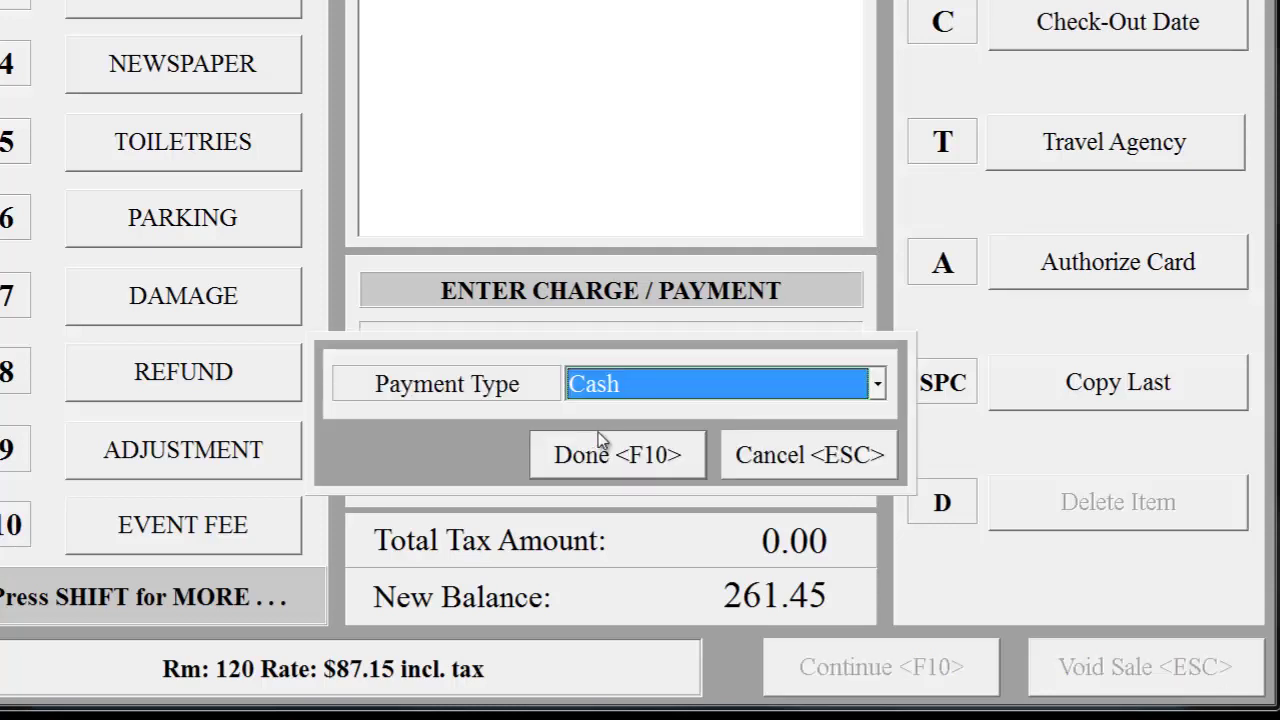
click(623, 458)
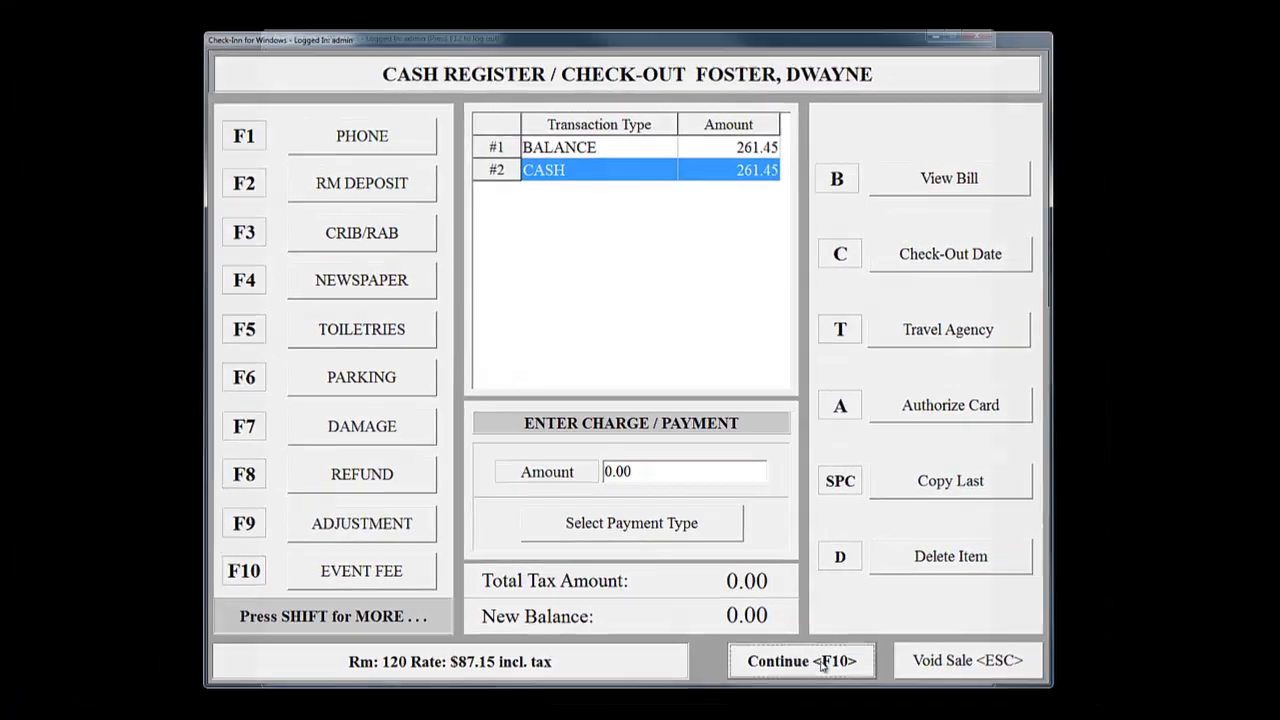
click(912, 666)
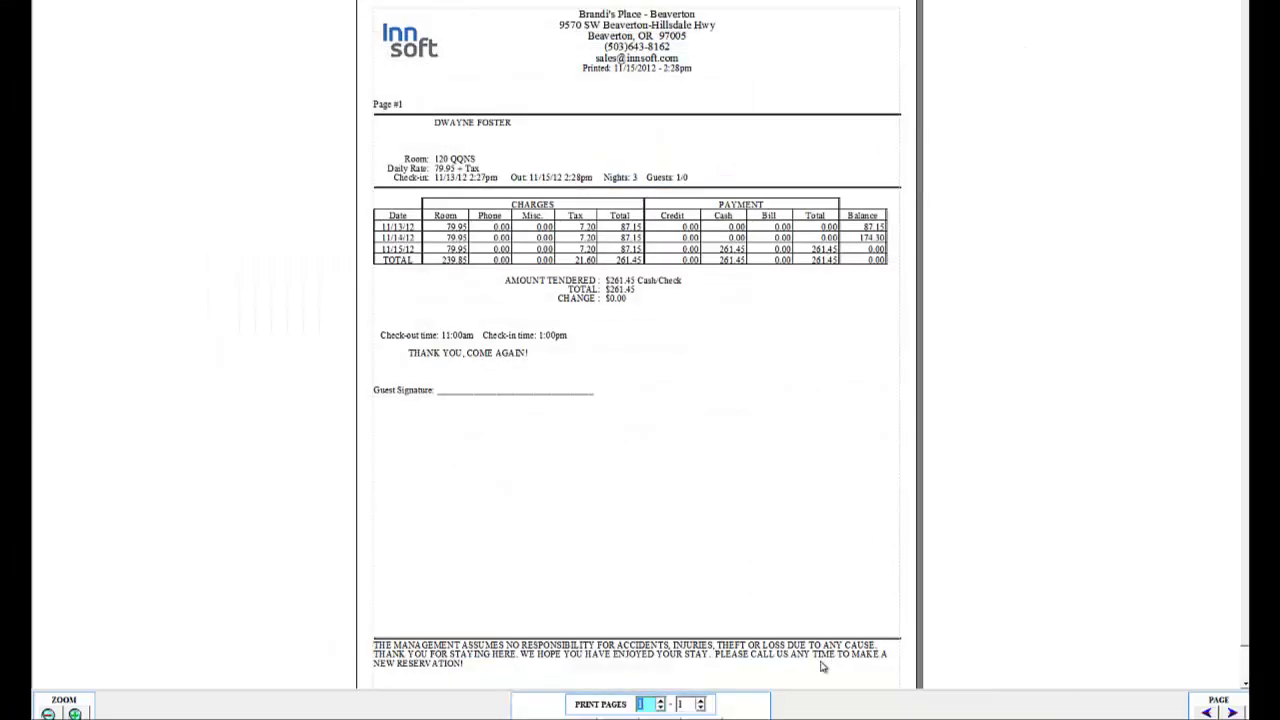